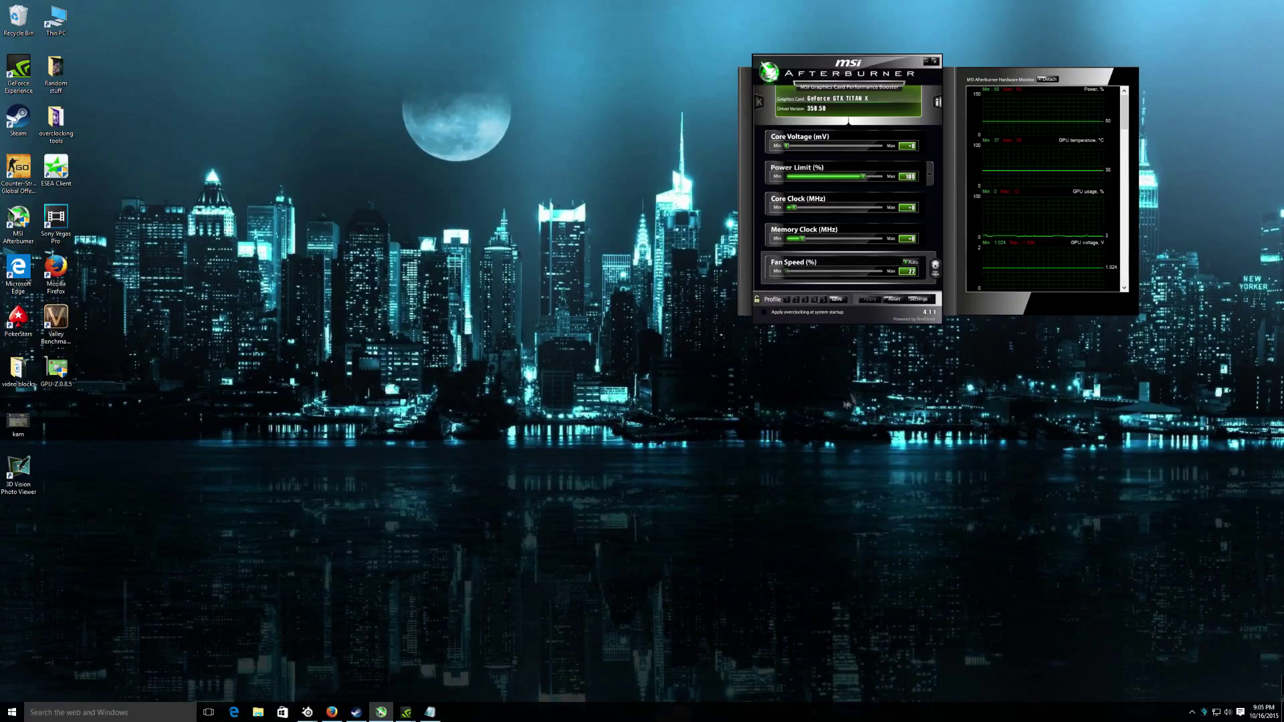
Step: Move Afterburner left beside the Valley launcher and try the Core Voltage slider
{"action": "left_click_drag", "start_coordinate": [801, 65], "coordinate": [746, 67]}
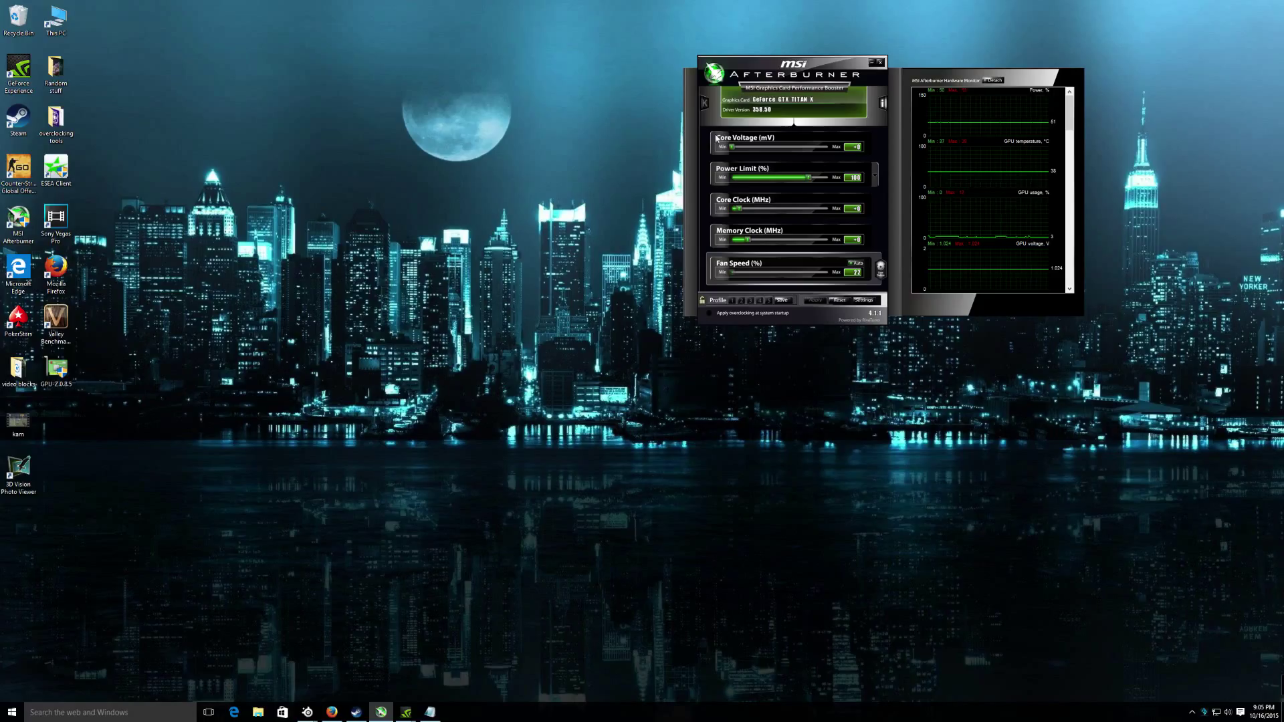
{"action": "left_click_drag", "start_coordinate": [731, 148], "coordinate": [724, 156]}
{"action": "mouse_move", "coordinate": [732, 147]}
{"action": "left_mouse_down"}
{"action": "mouse_move", "coordinate": [796, 160]}
{"action": "mouse_move", "coordinate": [720, 160]}
{"action": "left_mouse_up"}
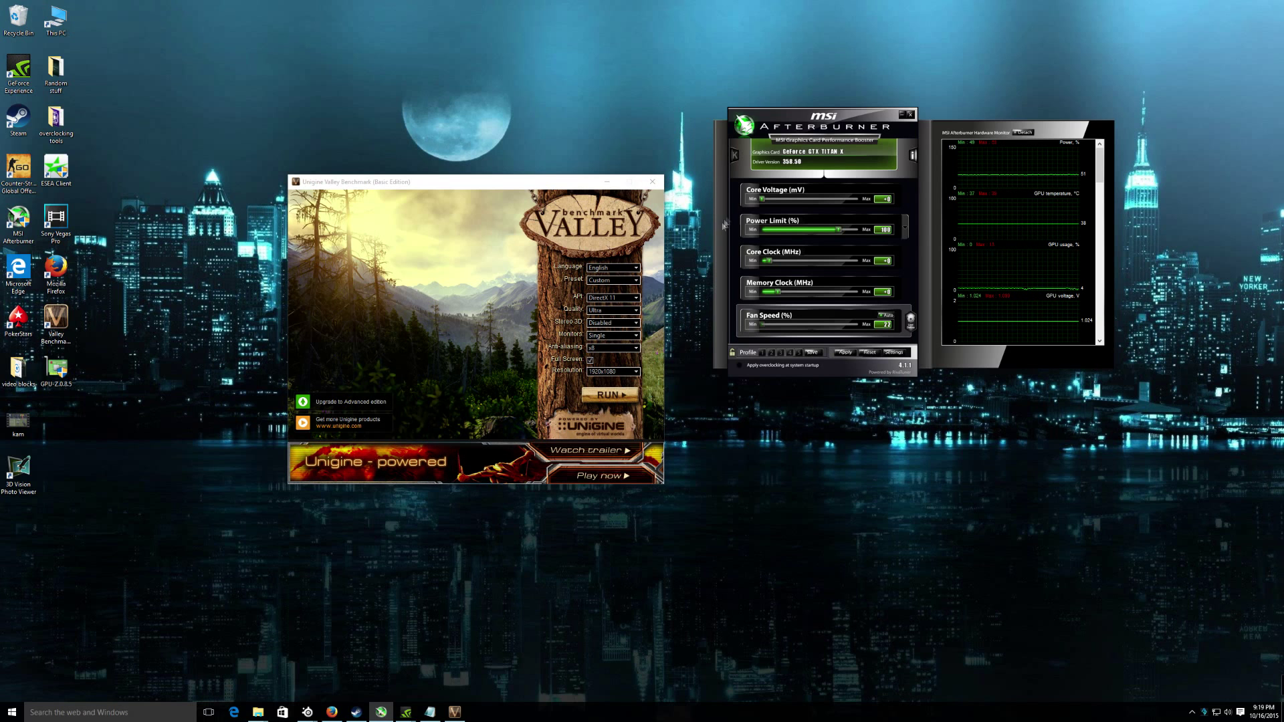
Step: Sweep the core voltage offset between +0 and +112, finishing at the +112 maximum
{"action": "left_click_drag", "start_coordinate": [762, 200], "coordinate": [933, 220]}
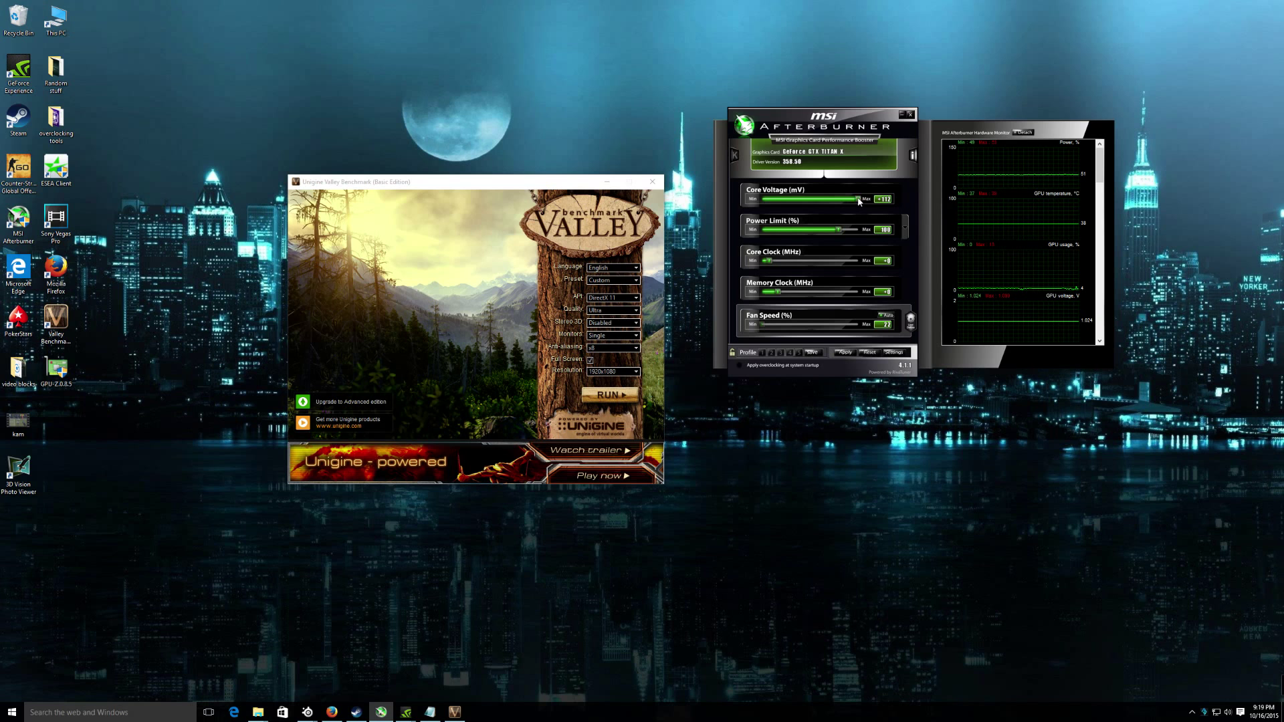
{"action": "mouse_move", "coordinate": [858, 199]}
{"action": "left_mouse_down"}
{"action": "mouse_move", "coordinate": [789, 207]}
{"action": "mouse_move", "coordinate": [933, 195]}
{"action": "mouse_move", "coordinate": [761, 208]}
{"action": "mouse_move", "coordinate": [882, 205]}
{"action": "left_mouse_up"}
{"action": "left_click_drag", "start_coordinate": [858, 199], "coordinate": [761, 217]}
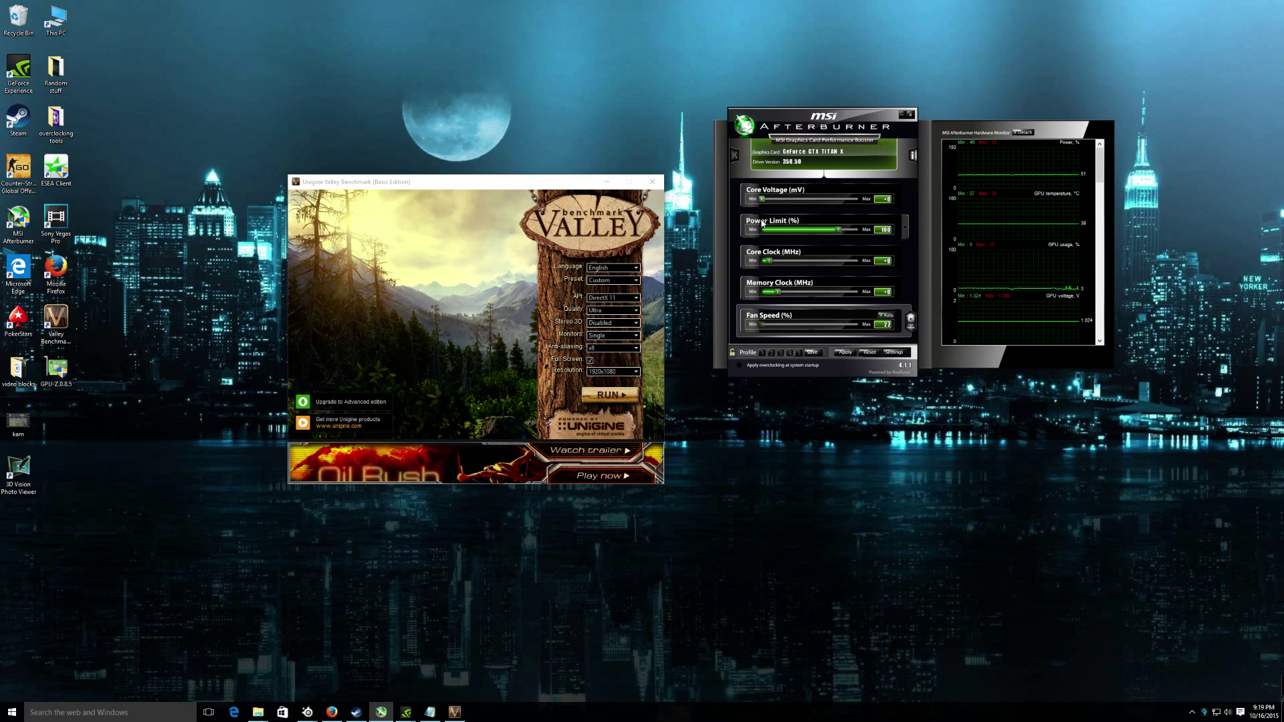
{"action": "left_click_drag", "start_coordinate": [761, 200], "coordinate": [775, 201]}
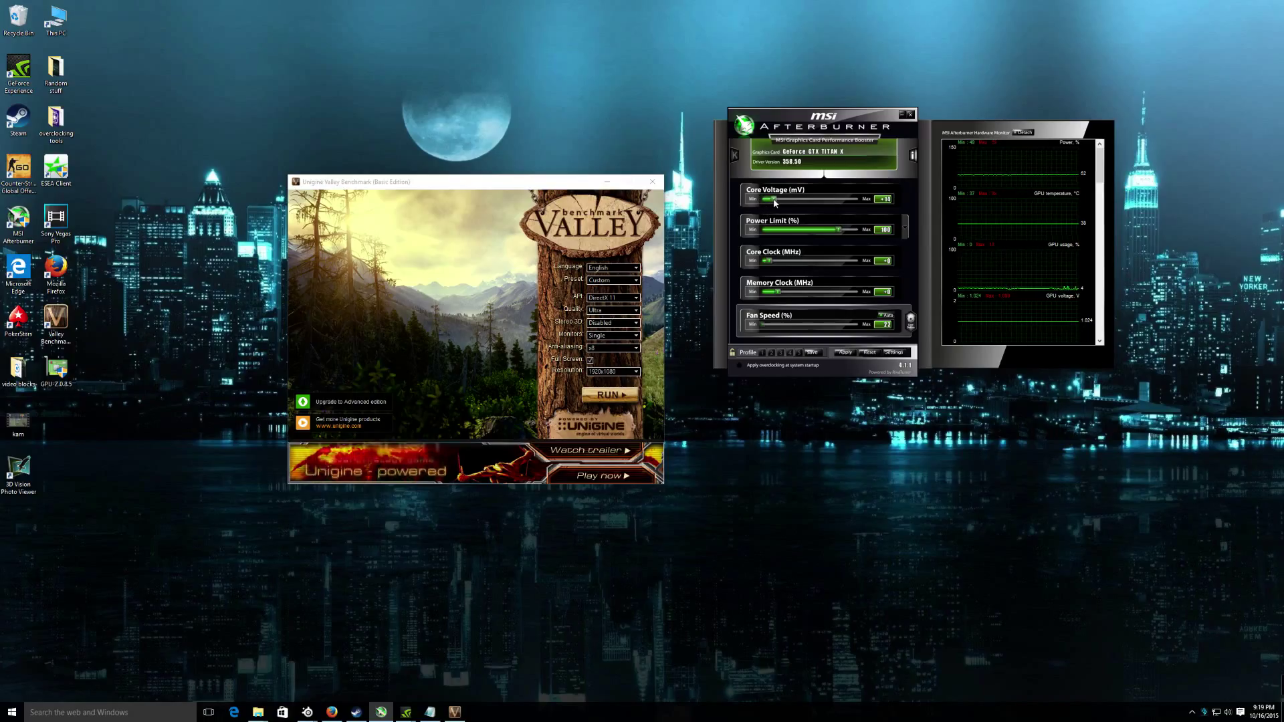
{"action": "left_click_drag", "start_coordinate": [774, 201], "coordinate": [778, 202]}
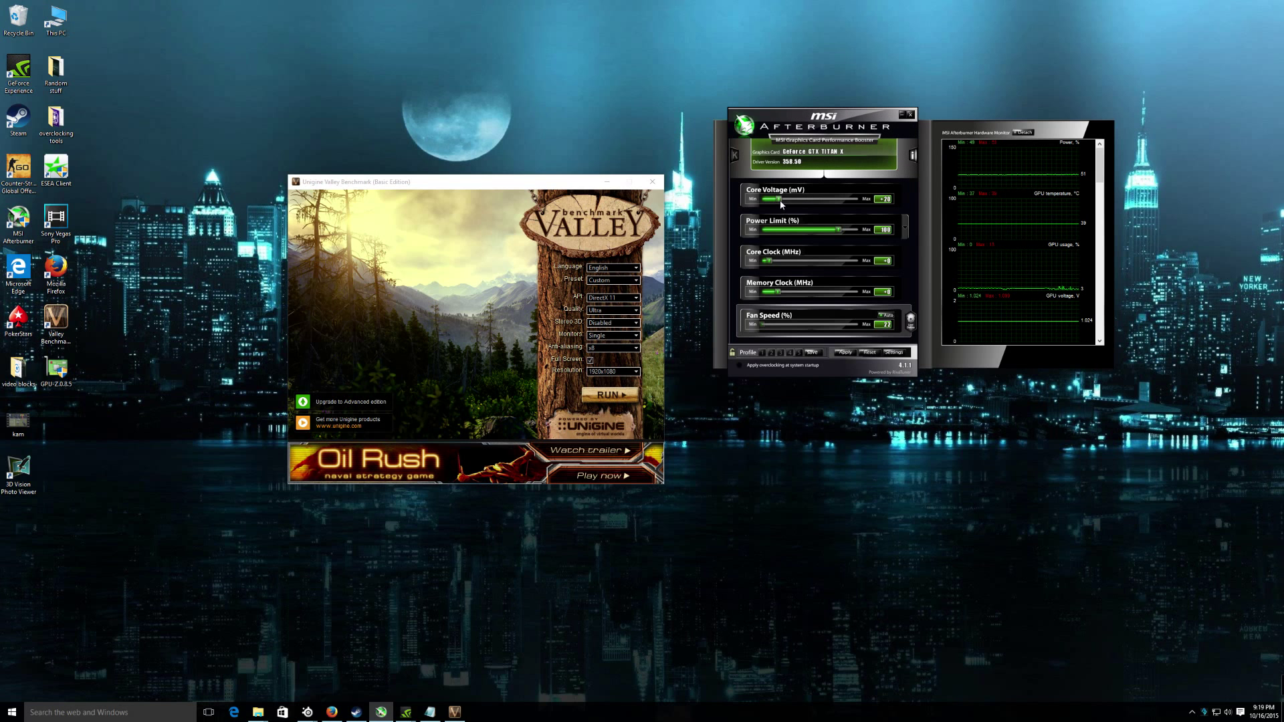
{"action": "left_click_drag", "start_coordinate": [779, 200], "coordinate": [871, 200]}
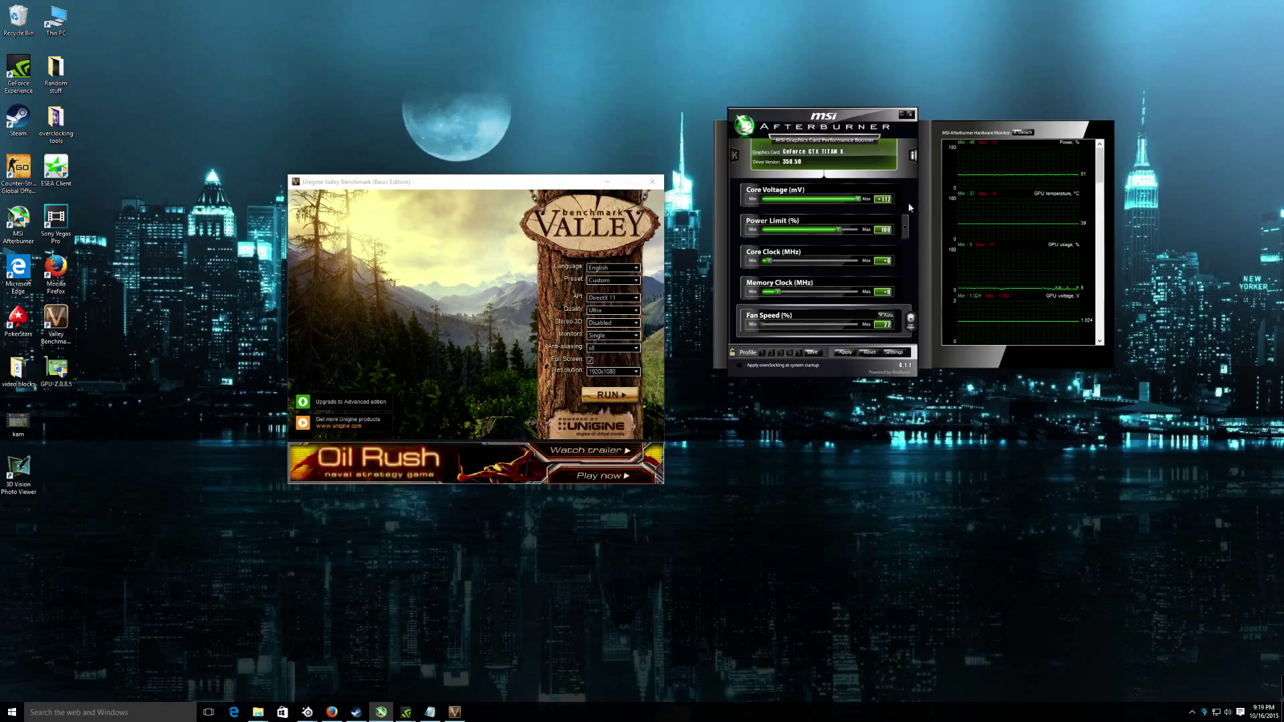
Step: Reset the core voltage offset to +0 and move Afterburner up and to the right
{"action": "left_click_drag", "start_coordinate": [857, 199], "coordinate": [751, 217]}
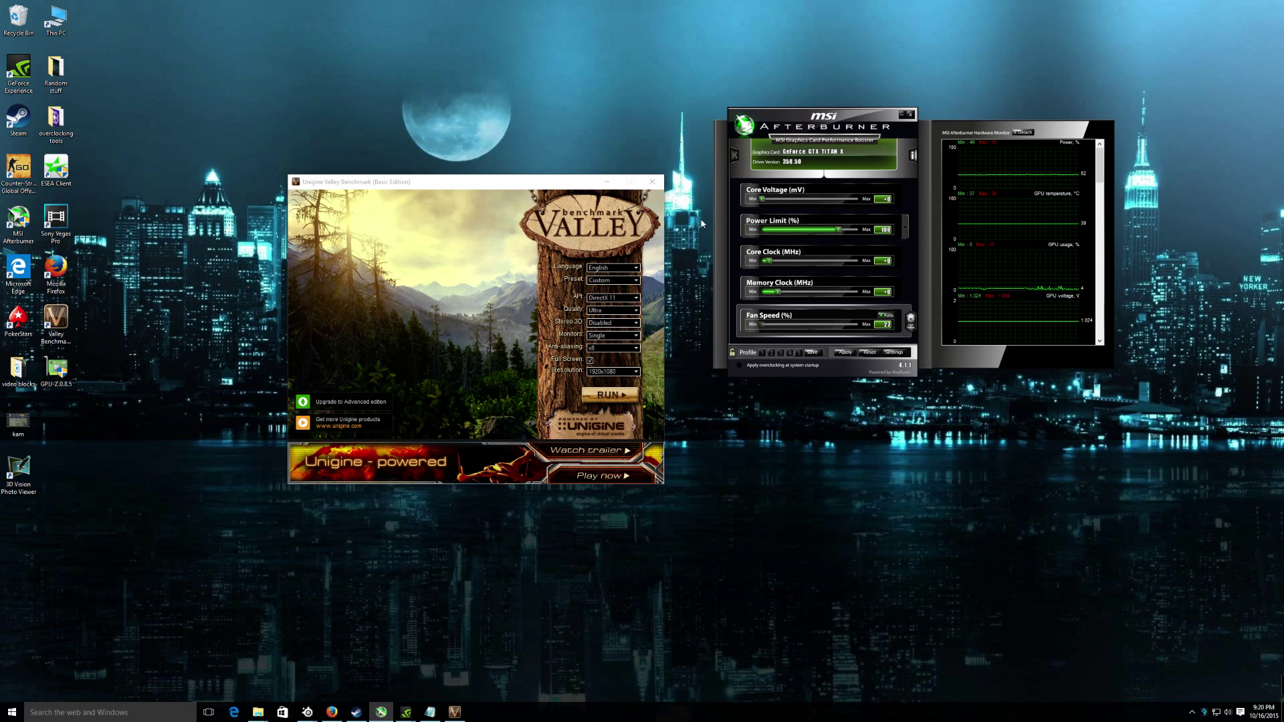
{"action": "mouse_move", "coordinate": [770, 119]}
{"action": "left_mouse_down"}
{"action": "mouse_move", "coordinate": [801, 74]}
{"action": "mouse_move", "coordinate": [787, 113]}
{"action": "left_mouse_up"}
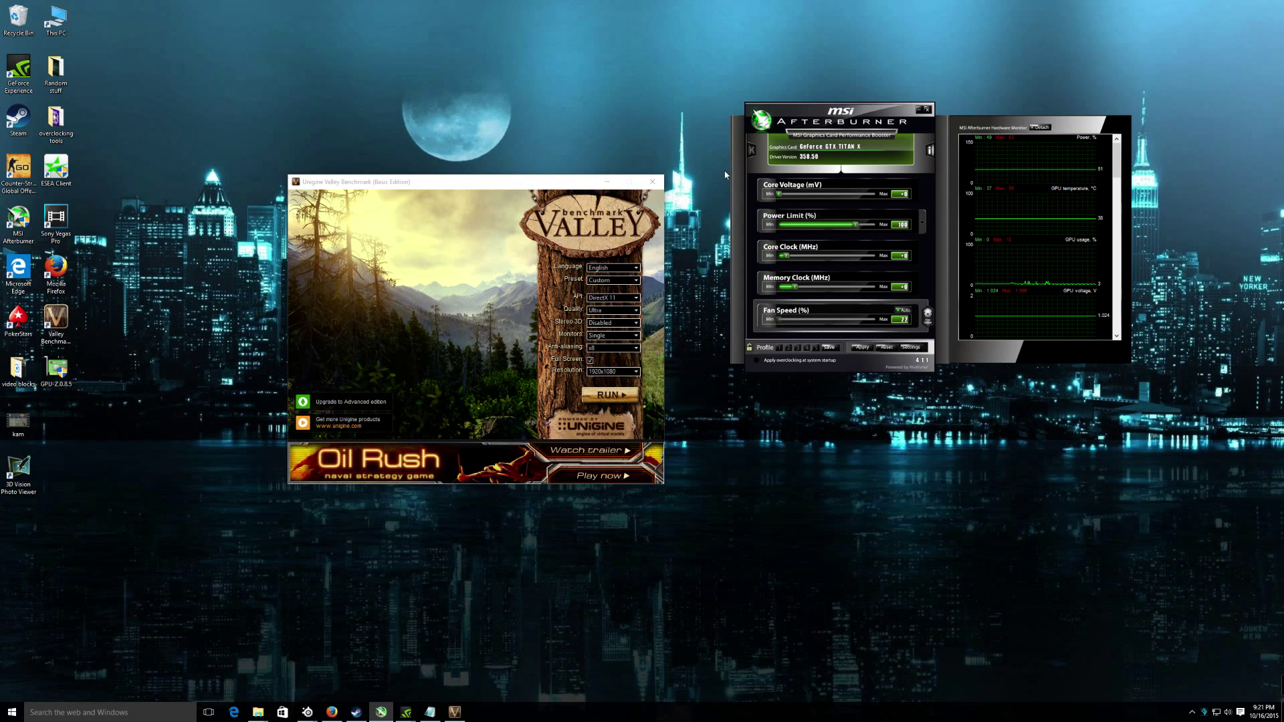
Step: Shift Afterburner further left and raise the Valley launcher up beside it
{"action": "left_click_drag", "start_coordinate": [799, 118], "coordinate": [782, 114]}
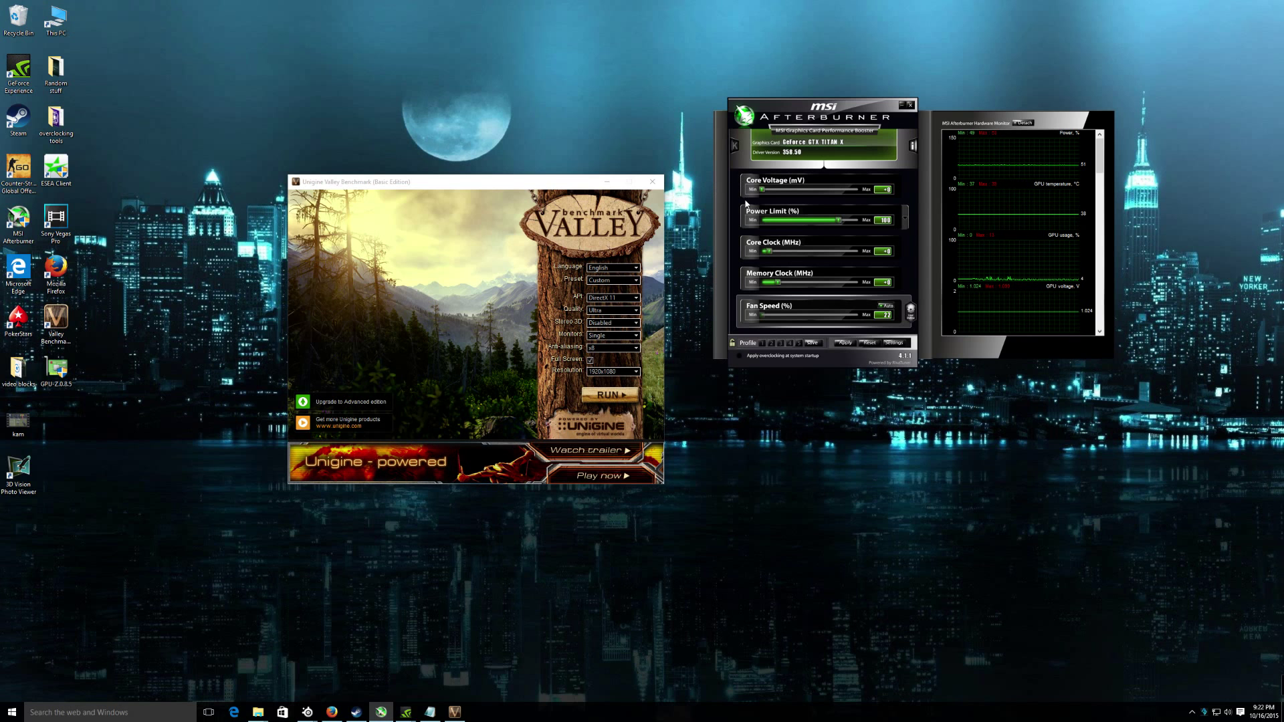
{"action": "left_click_drag", "start_coordinate": [748, 209], "coordinate": [722, 211]}
{"action": "left_click_drag", "start_coordinate": [560, 183], "coordinate": [575, 115]}
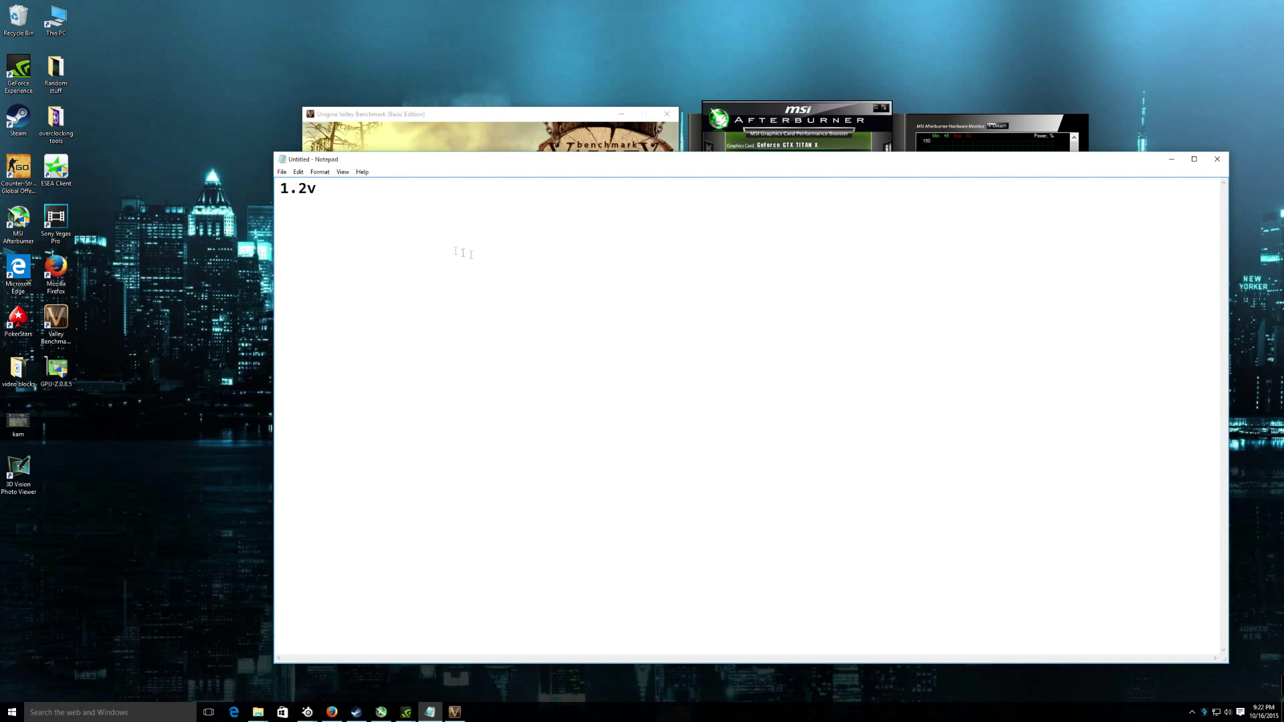
Step: Move the Notepad note left and park Afterburner at the top-right of the desktop
{"action": "left_click", "coordinate": [737, 147]}
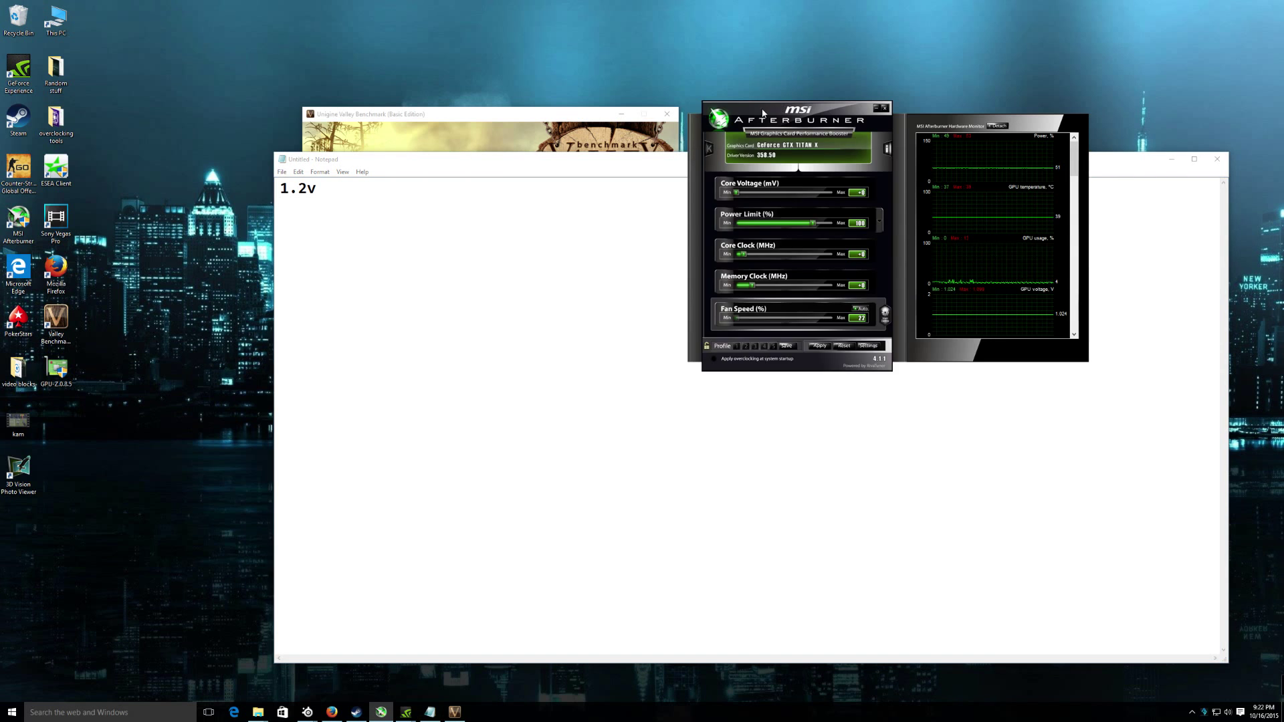
{"action": "left_click_drag", "start_coordinate": [738, 156], "coordinate": [591, 148]}
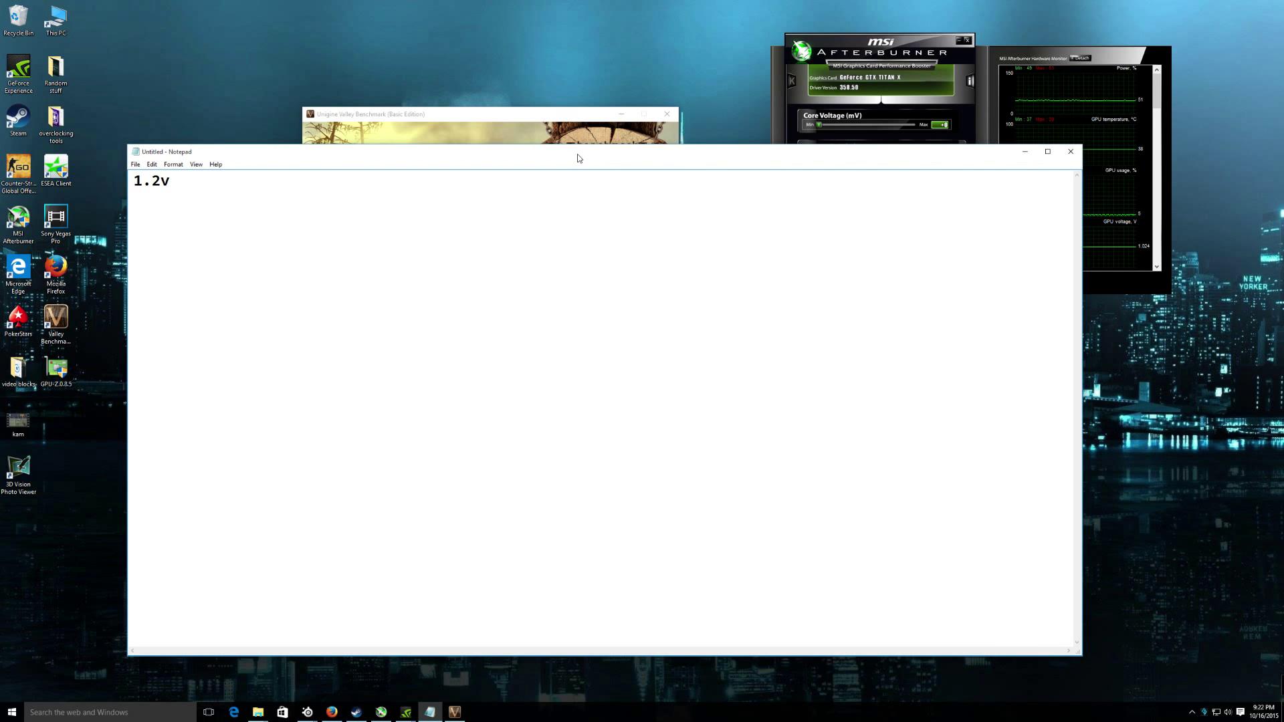
{"action": "left_click", "coordinate": [840, 46]}
{"action": "left_click_drag", "start_coordinate": [841, 45], "coordinate": [822, 31]}
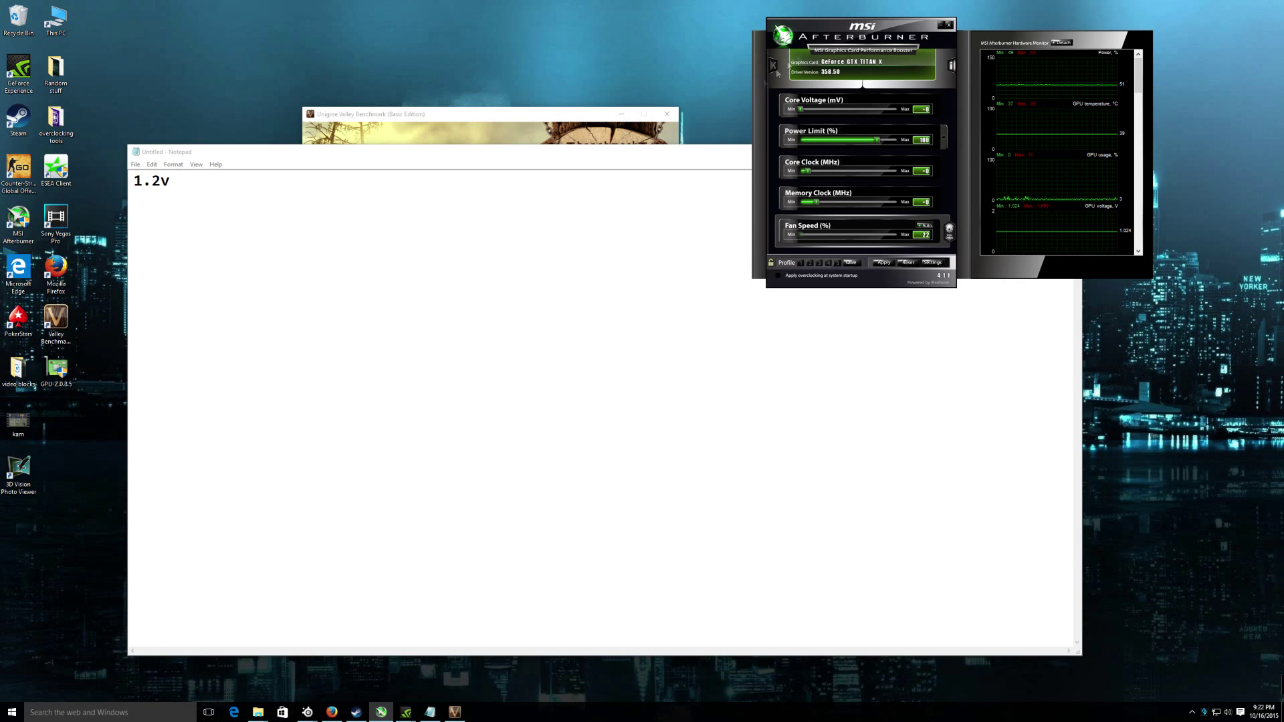
{"action": "left_click_drag", "start_coordinate": [843, 29], "coordinate": [929, 22]}
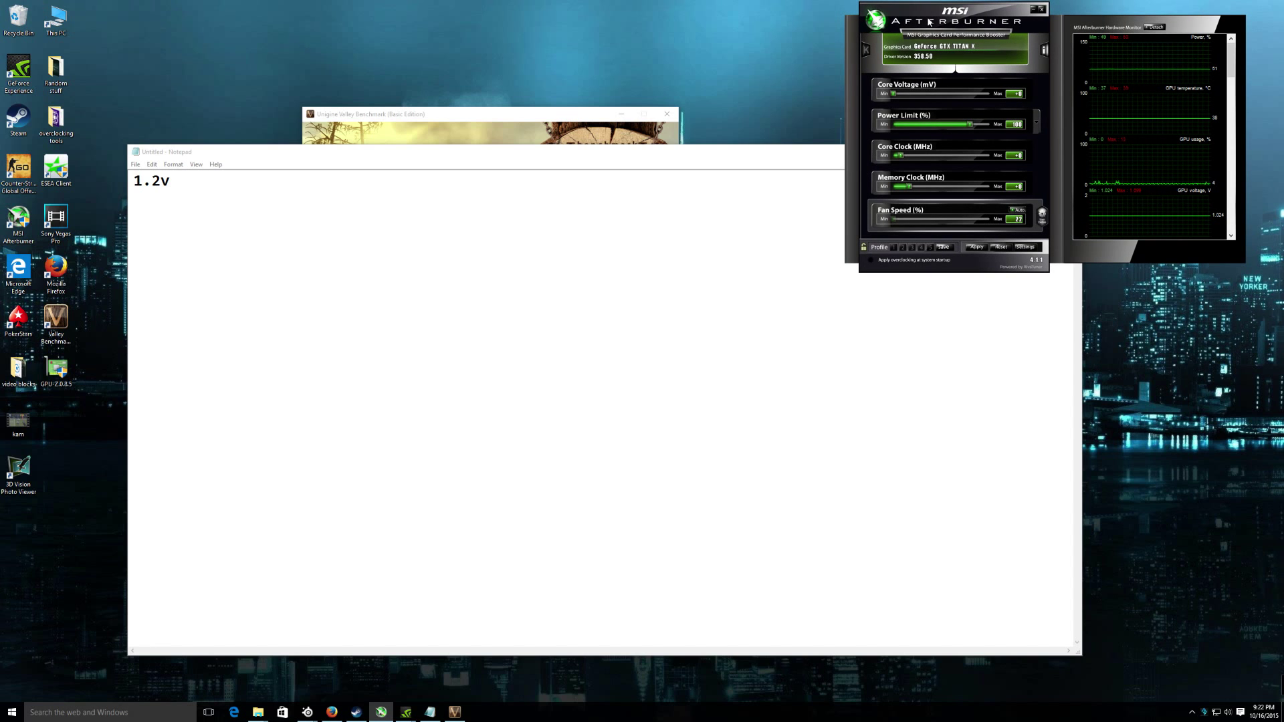
{"action": "left_click_drag", "start_coordinate": [715, 156], "coordinate": [801, 192]}
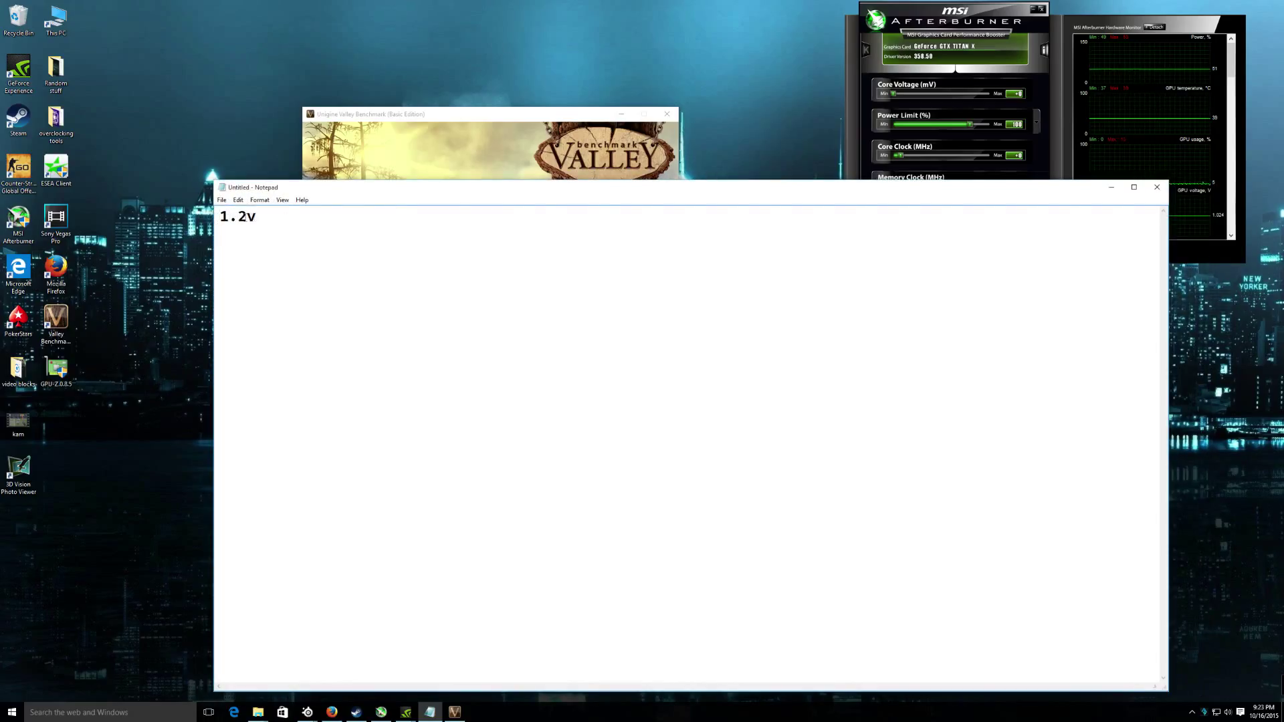
{"action": "left_click", "coordinate": [247, 216]}
{"action": "type", "text": "5"}
{"action": "key", "text": "BackSpace"}
{"action": "key", "text": "BackSpace"}
{"action": "type", "text": "5"}
{"action": "key", "text": "BackSpace"}
Step: Bump the core voltage offset to +1 and revise the digits of the 1.2v note
{"action": "left_click_drag", "start_coordinate": [944, 30], "coordinate": [941, 27]}
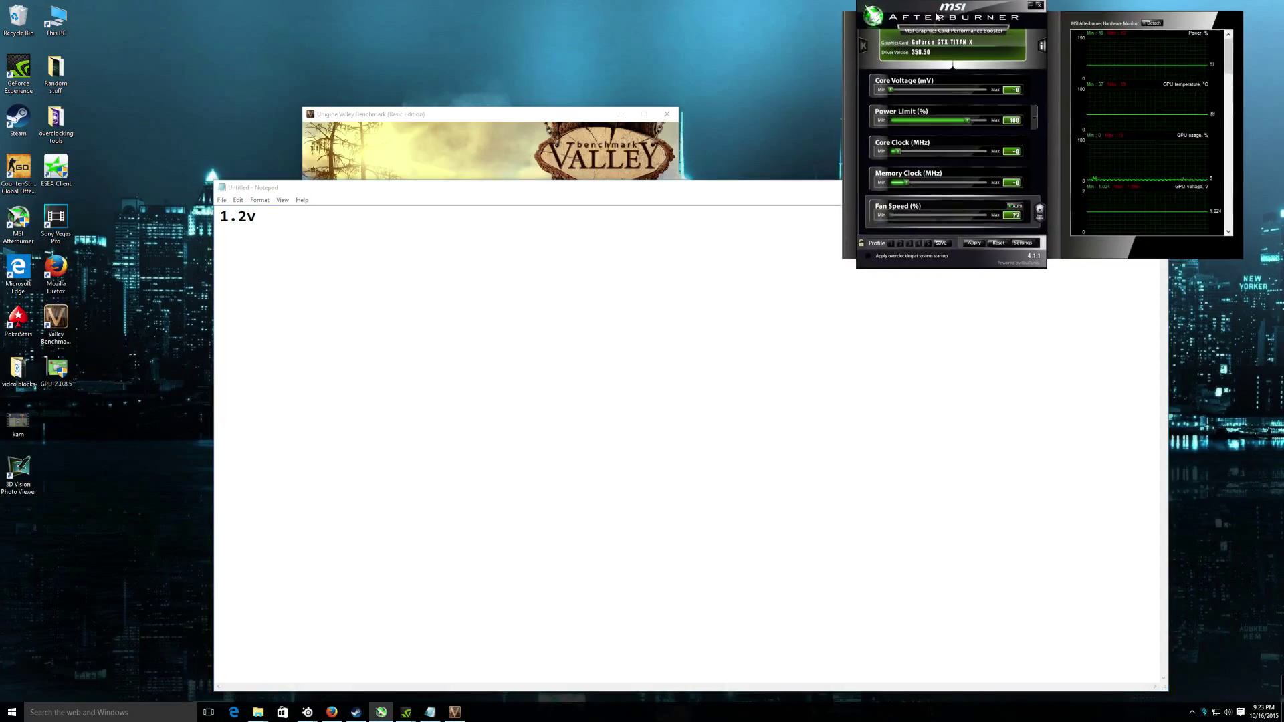
{"action": "left_click", "coordinate": [891, 91]}
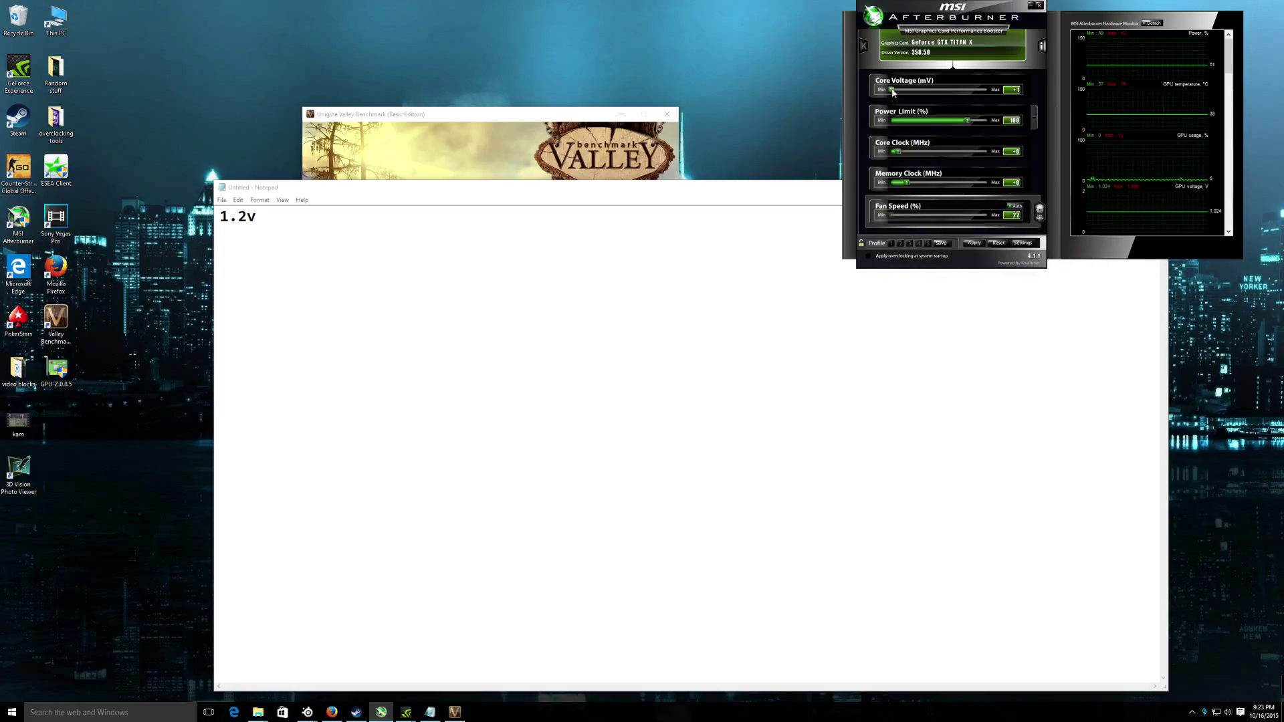
{"action": "left_click", "coordinate": [248, 217]}
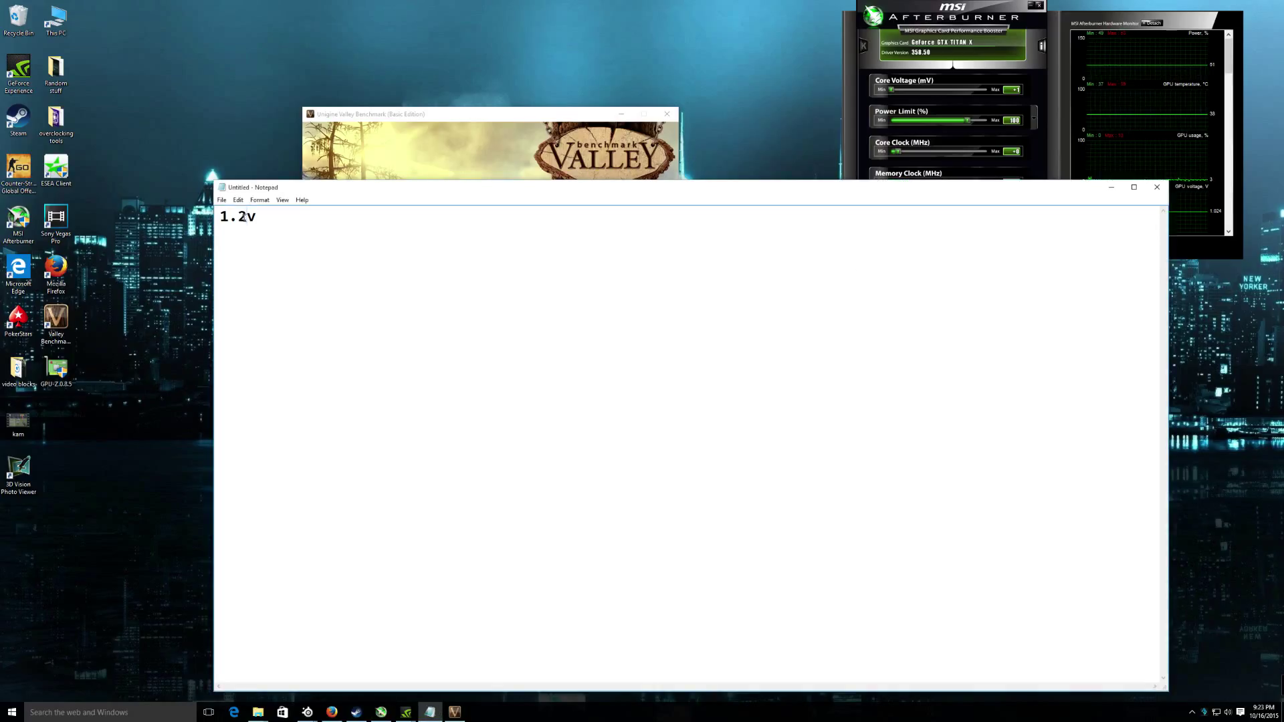
{"action": "key", "text": "shift+Left"}
{"action": "left_click", "coordinate": [248, 216]}
{"action": "type", "text": "0"}
{"action": "key", "text": "ctrl+a"}
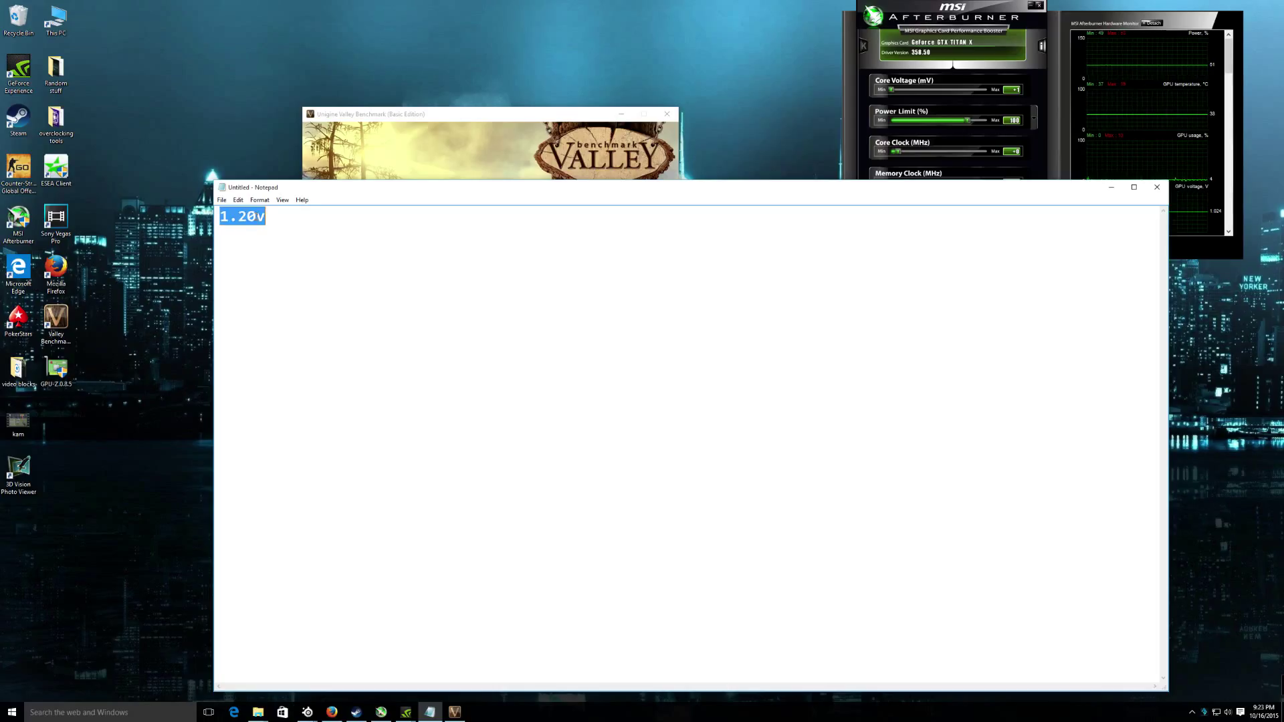
{"action": "left_click", "coordinate": [256, 216]}
{"action": "key", "text": "shift+Left"}
{"action": "type", "text": "00"}
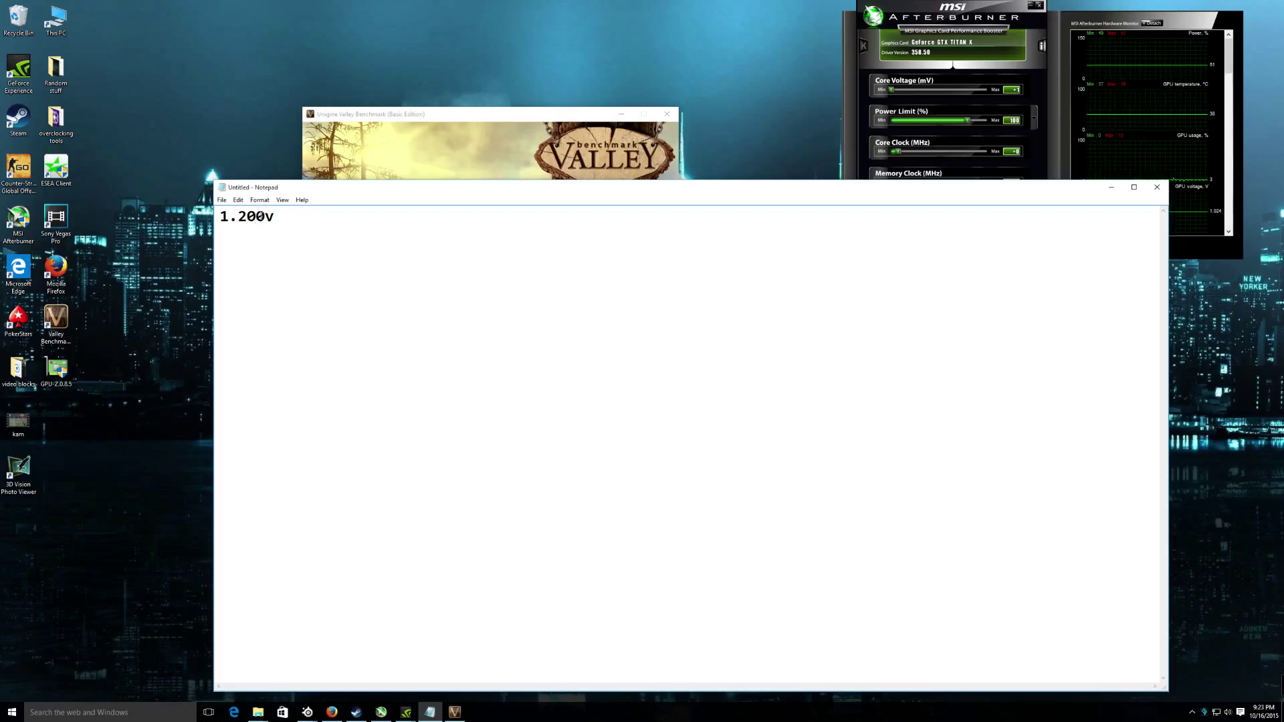
{"action": "key", "text": "shift+Left"}
{"action": "left_click", "coordinate": [927, 14]}
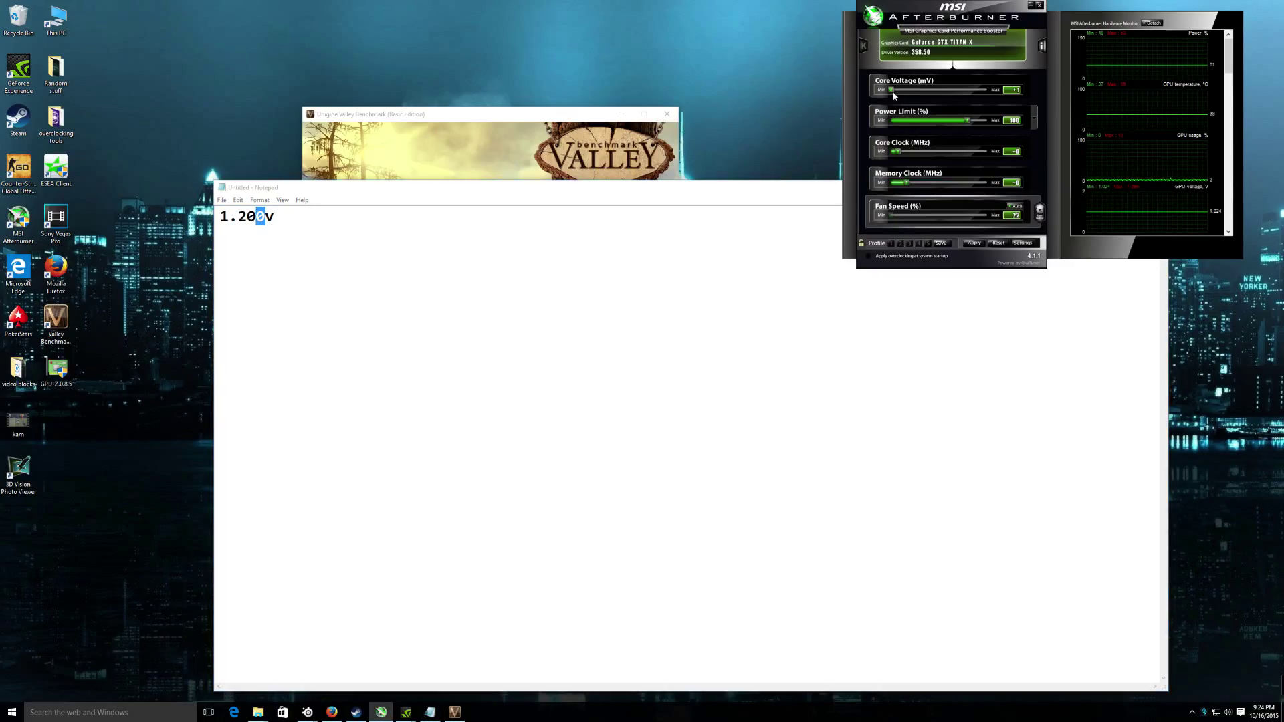
{"action": "mouse_move", "coordinate": [893, 89]}
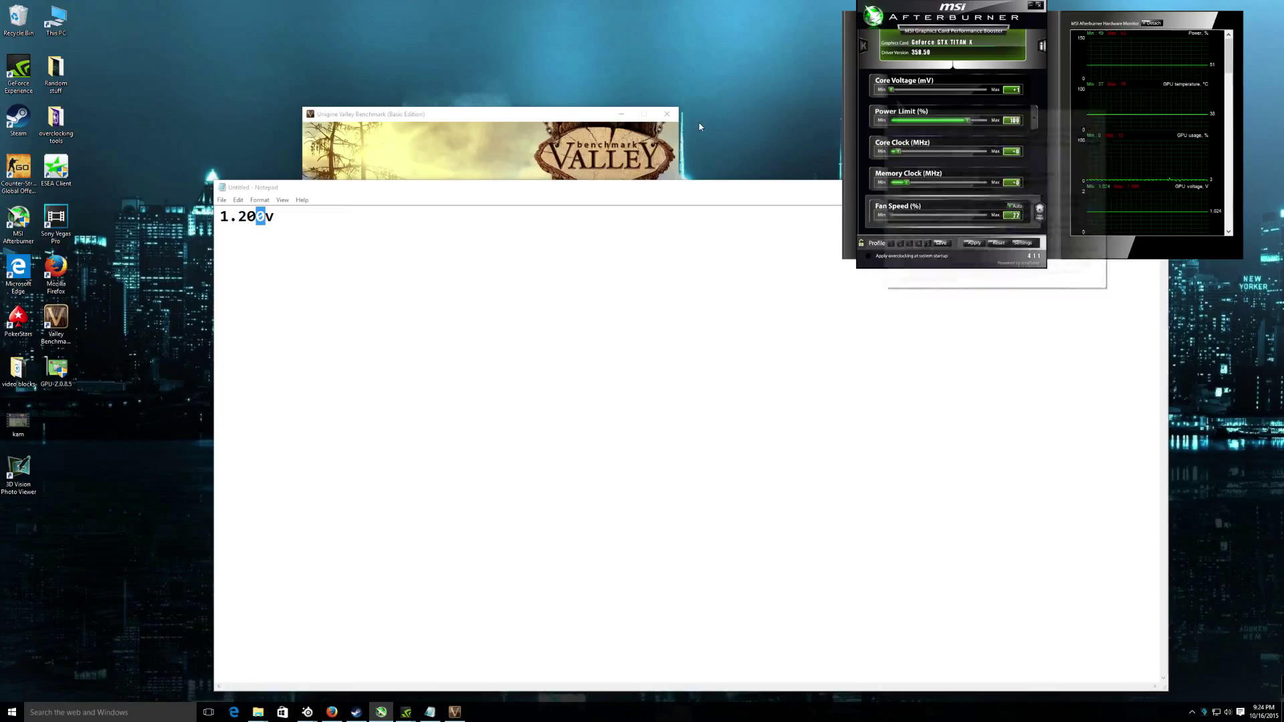
{"action": "left_click", "coordinate": [272, 216]}
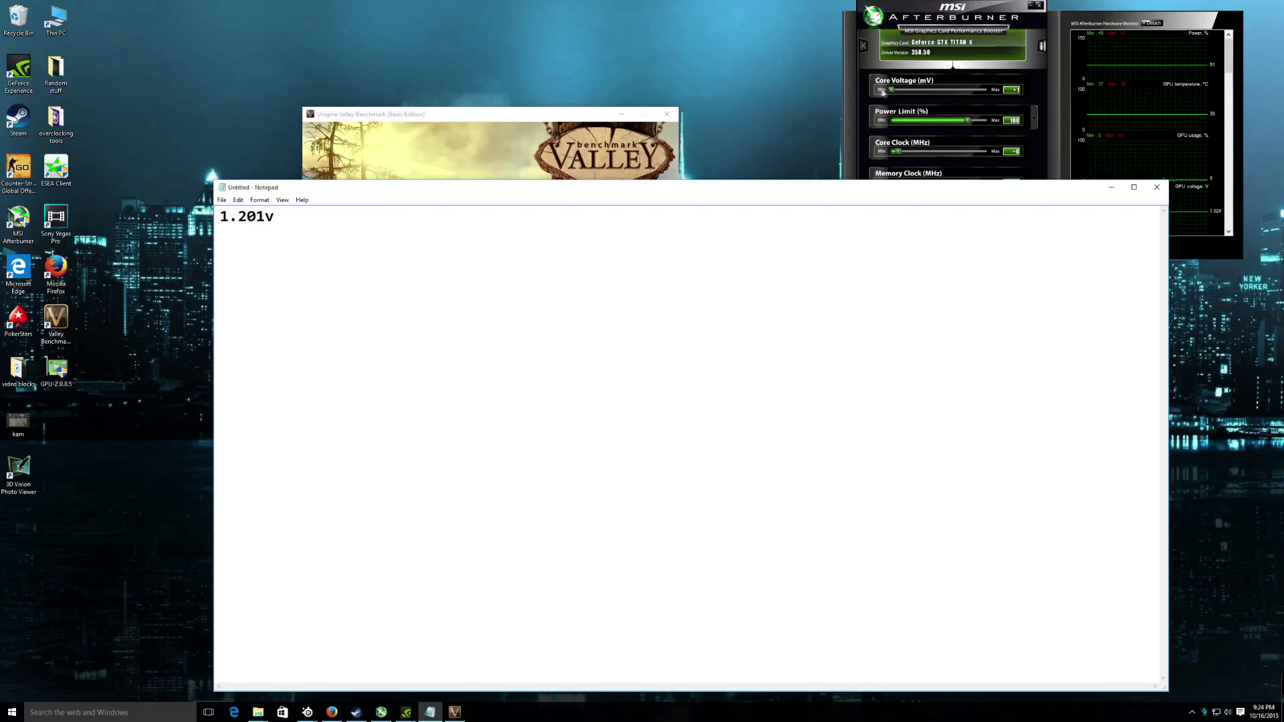
Step: Raise the offset stepwise to +100, updating the note to 1.3v, then reset it to +0
{"action": "left_click_drag", "start_coordinate": [892, 91], "coordinate": [900, 93]}
{"action": "key", "text": "BackSpace"}
{"action": "key", "text": "BackSpace"}
{"action": "left_click_drag", "start_coordinate": [912, 93], "coordinate": [917, 94]}
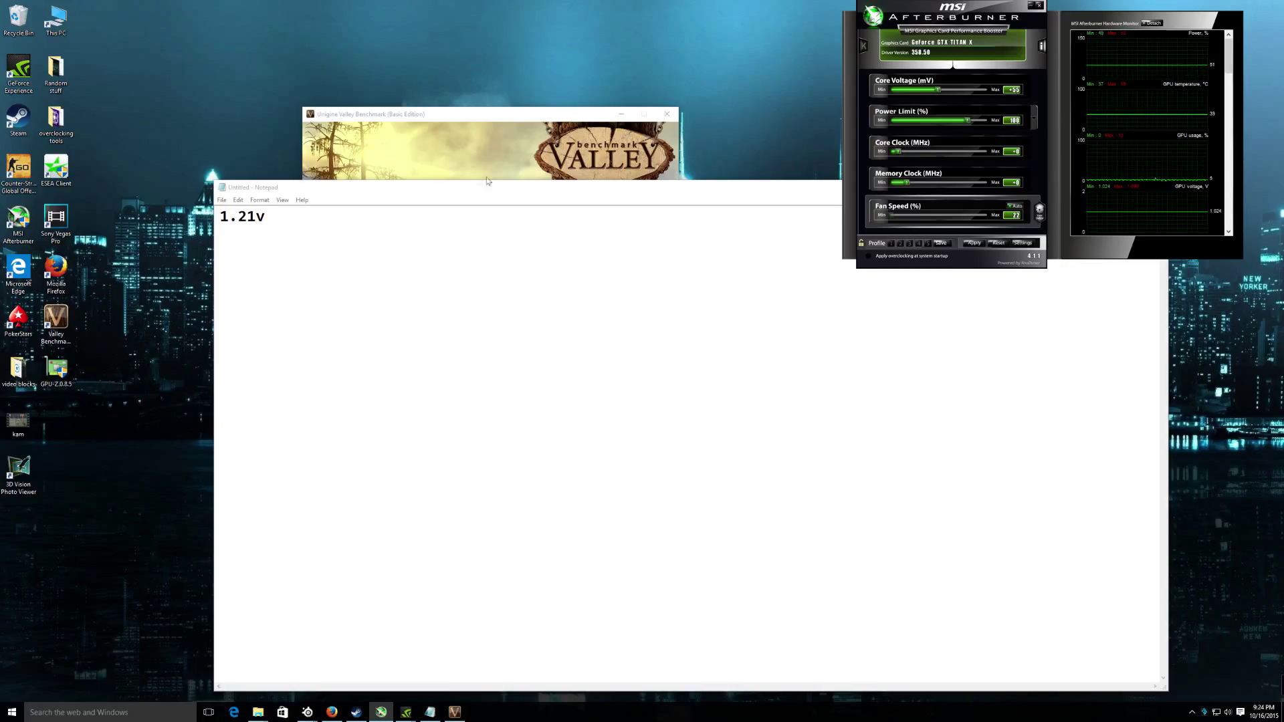
{"action": "left_click", "coordinate": [259, 215]}
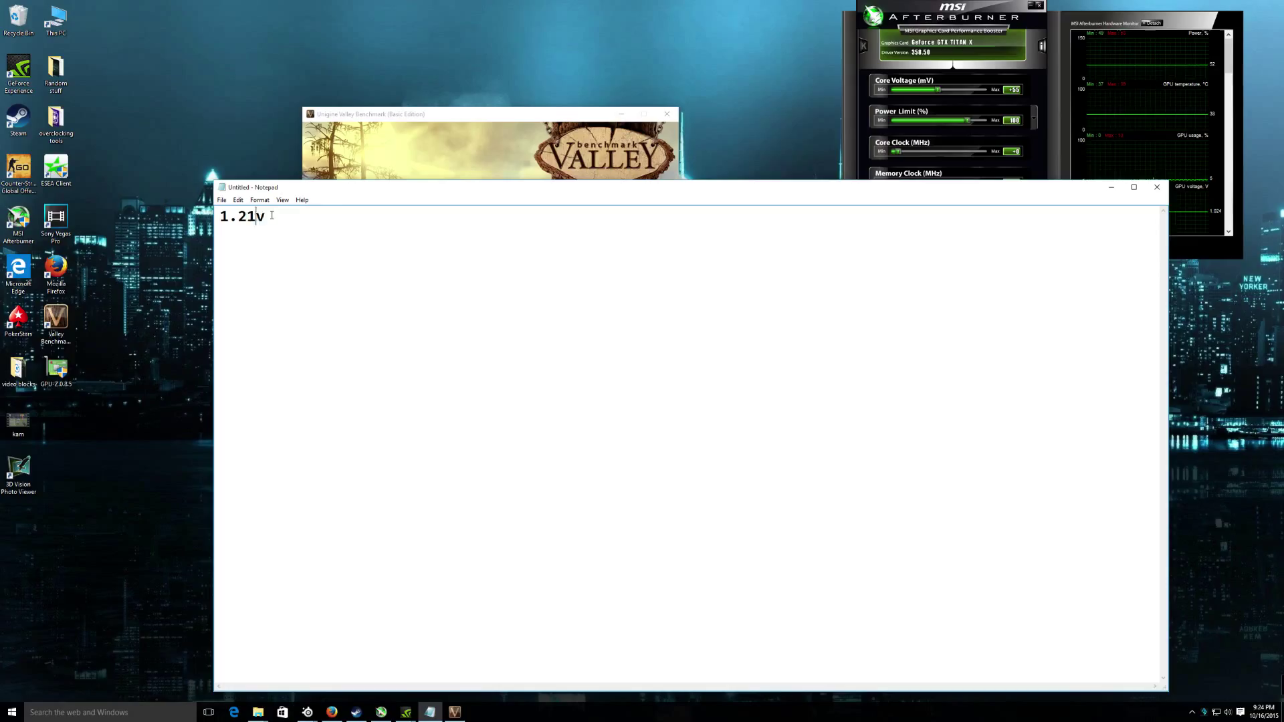
{"action": "type", "text": "55"}
{"action": "left_click", "coordinate": [945, 93]}
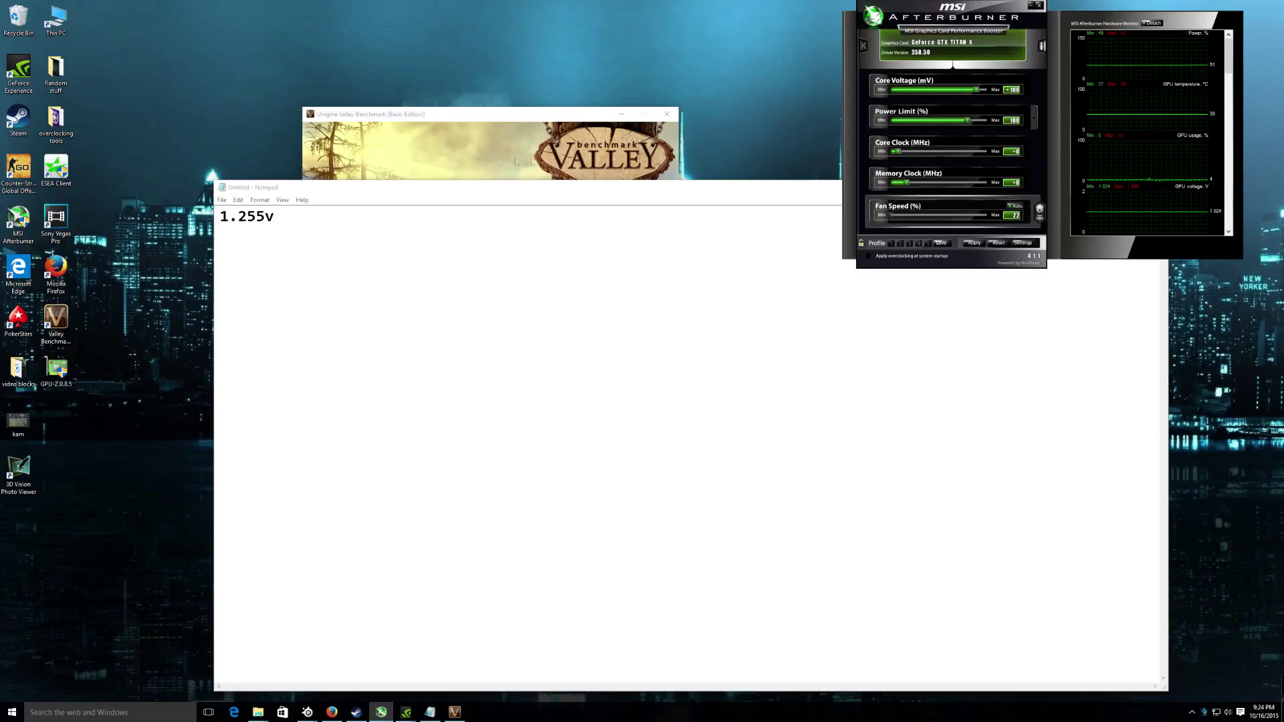
{"action": "left_click", "coordinate": [266, 214]}
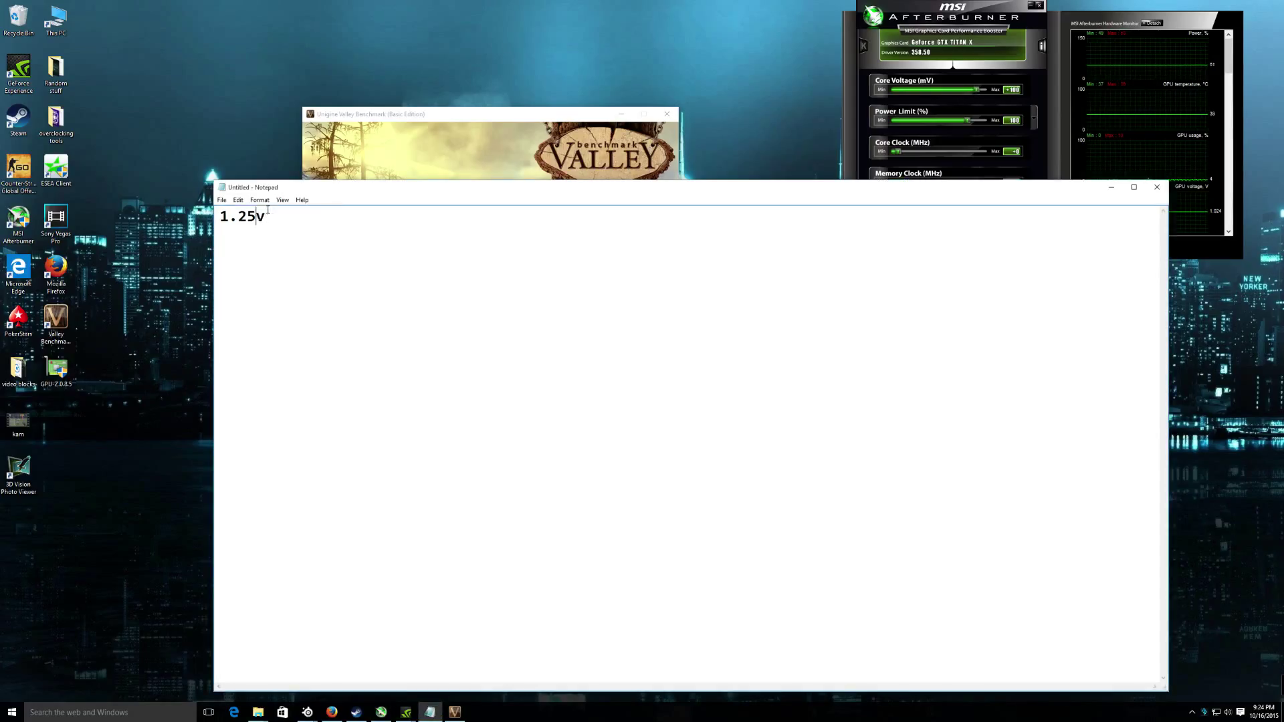
{"action": "key", "text": "BackSpace"}
{"action": "key", "text": "BackSpace"}
{"action": "type", "text": "3"}
{"action": "left_click_drag", "start_coordinate": [976, 90], "coordinate": [898, 98]}
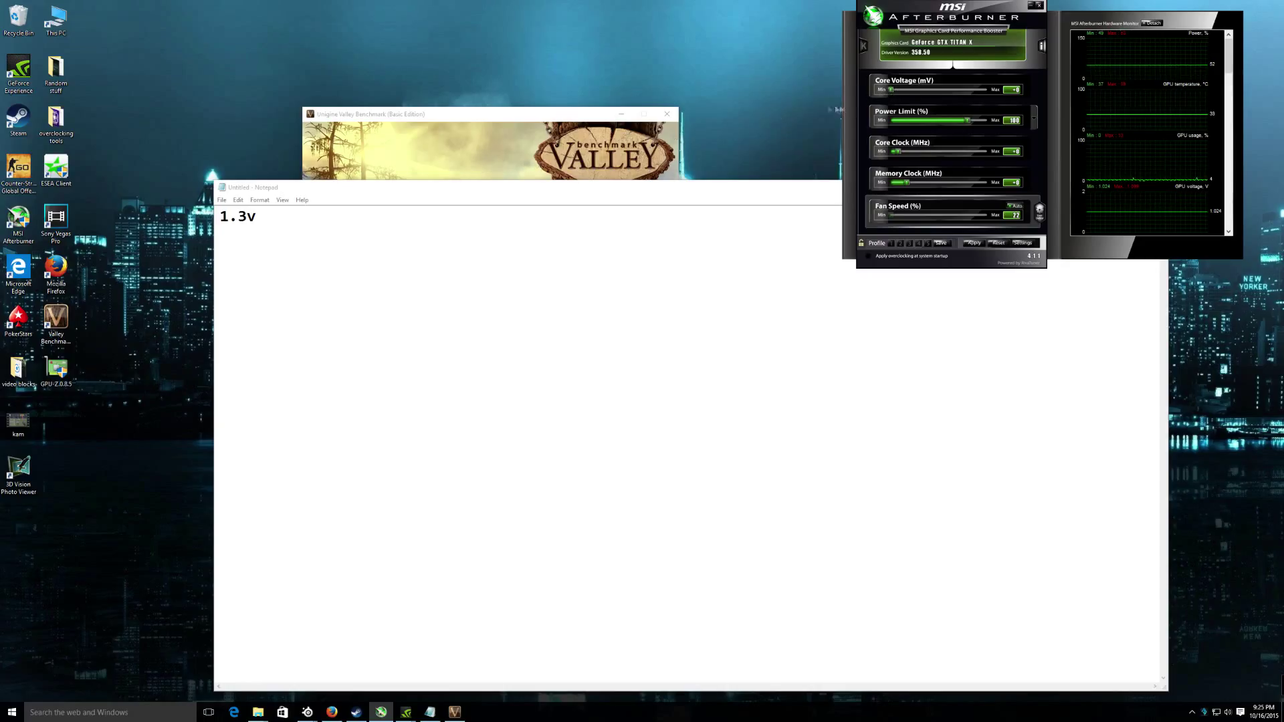
{"action": "left_click_drag", "start_coordinate": [899, 93], "coordinate": [869, 97]}
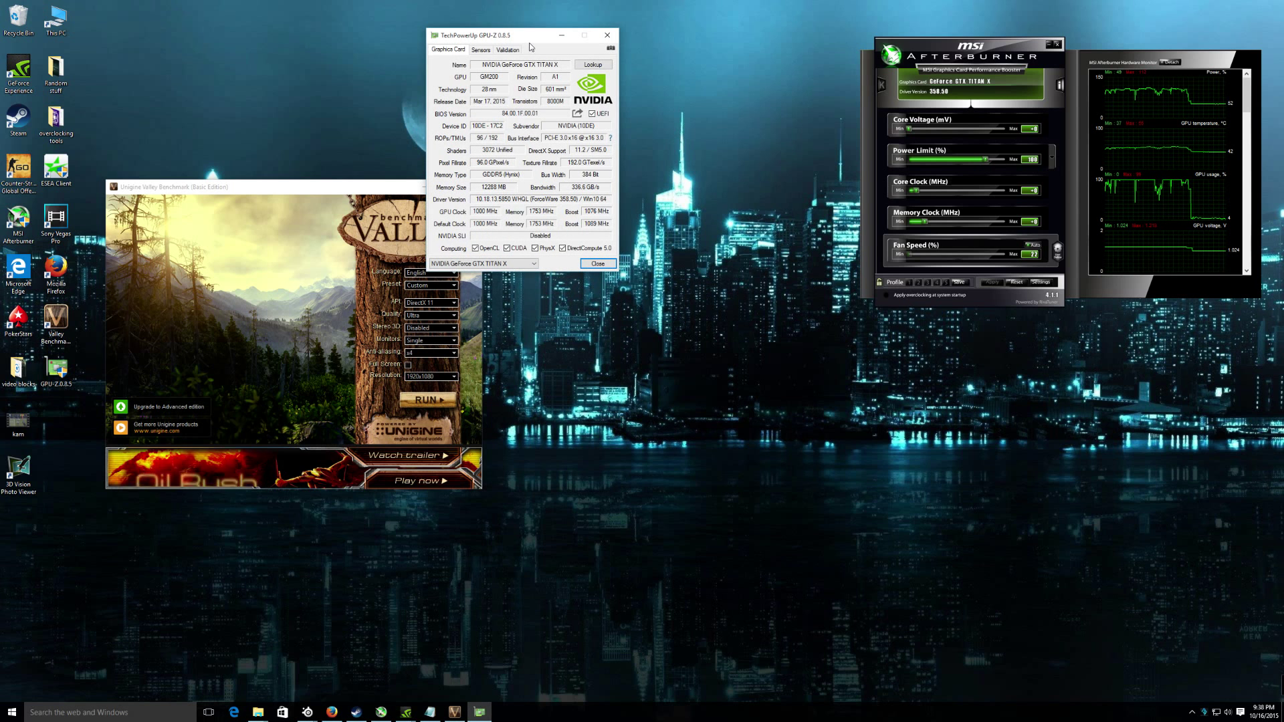
Step: Place GPU-Z mid-screen beside the Valley launcher, with Afterburner at the right
{"action": "left_click_drag", "start_coordinate": [515, 35], "coordinate": [668, 169]}
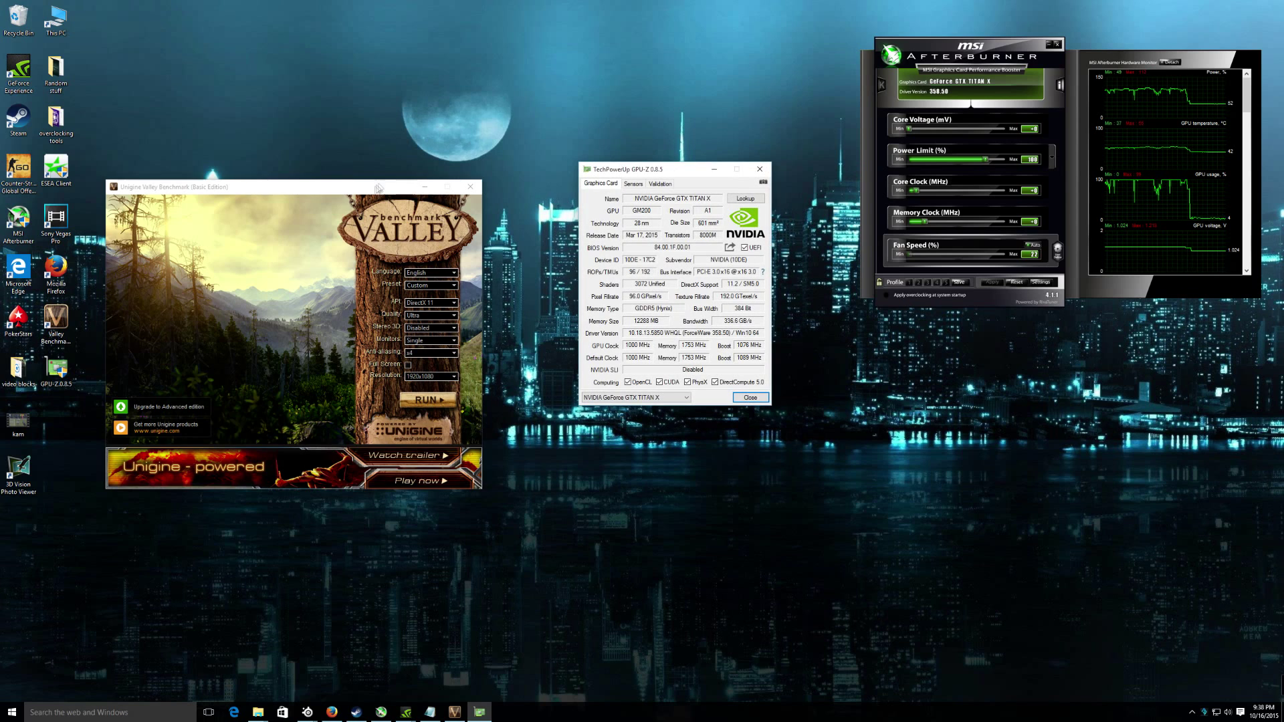
{"action": "left_click", "coordinate": [371, 192]}
{"action": "left_click_drag", "start_coordinate": [371, 192], "coordinate": [459, 129]}
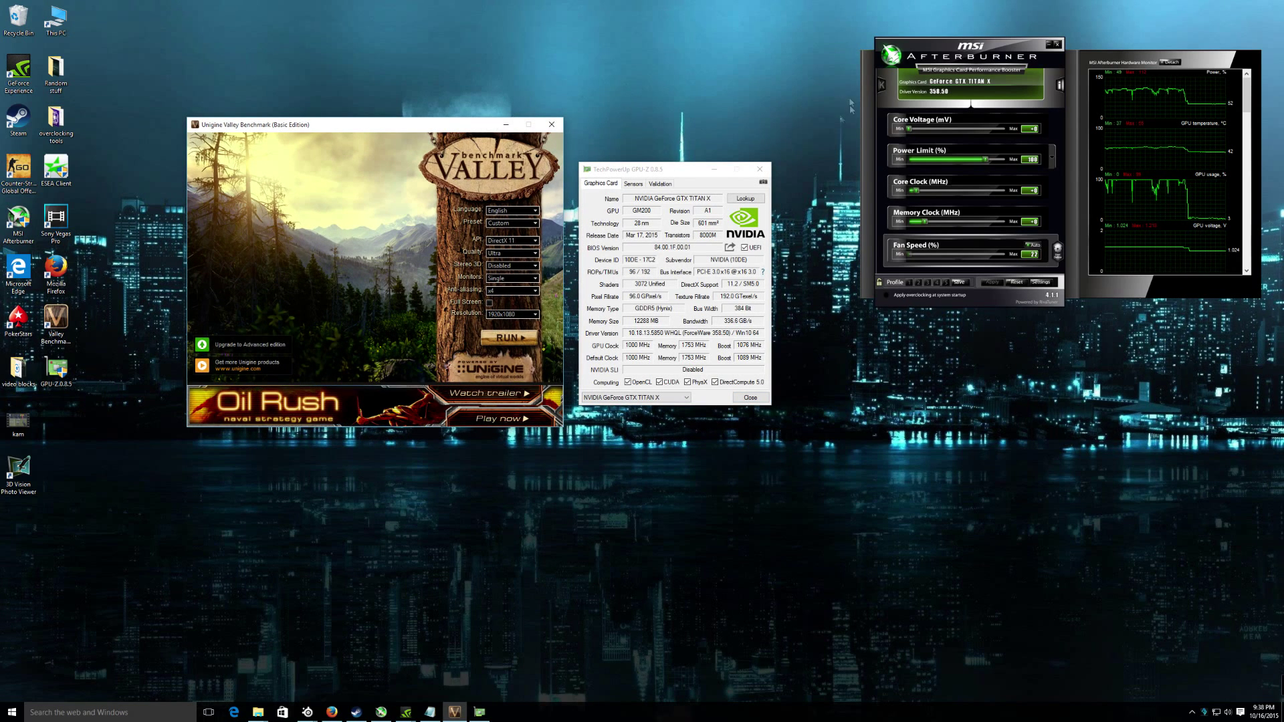
{"action": "left_click_drag", "start_coordinate": [938, 52], "coordinate": [960, 69]}
{"action": "left_click_drag", "start_coordinate": [481, 127], "coordinate": [506, 98]}
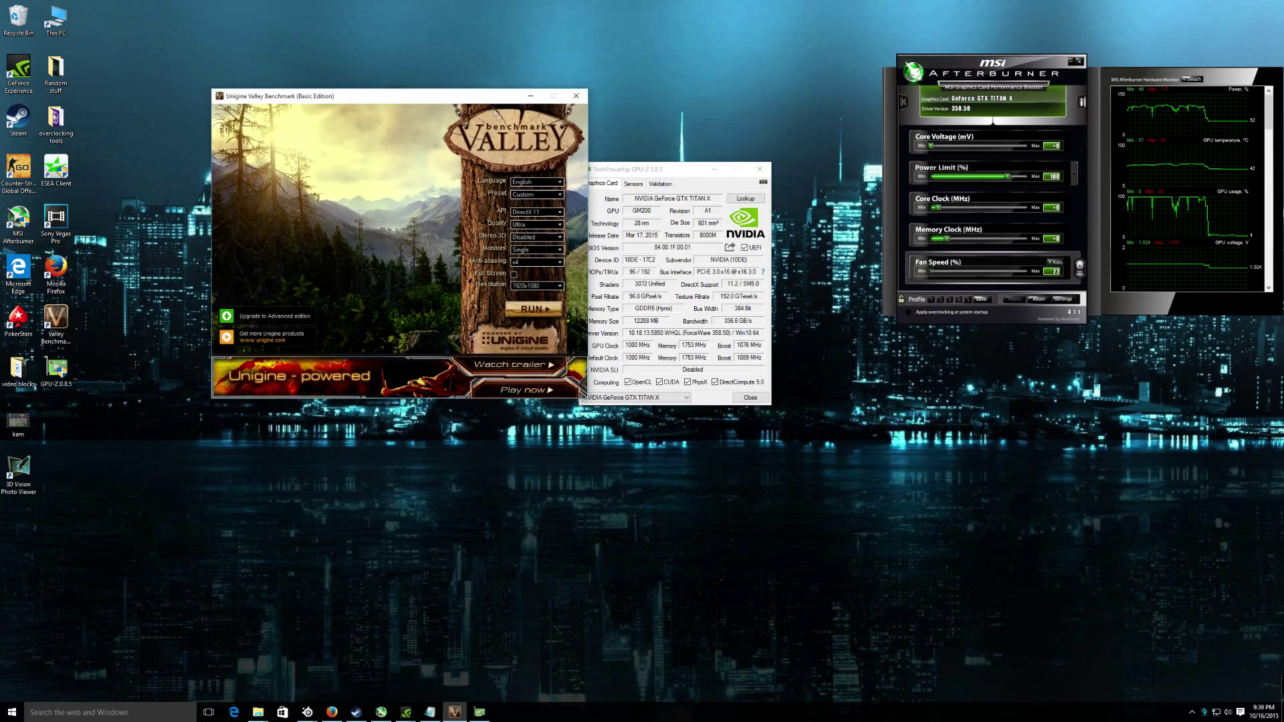
{"action": "left_click_drag", "start_coordinate": [681, 167], "coordinate": [749, 126]}
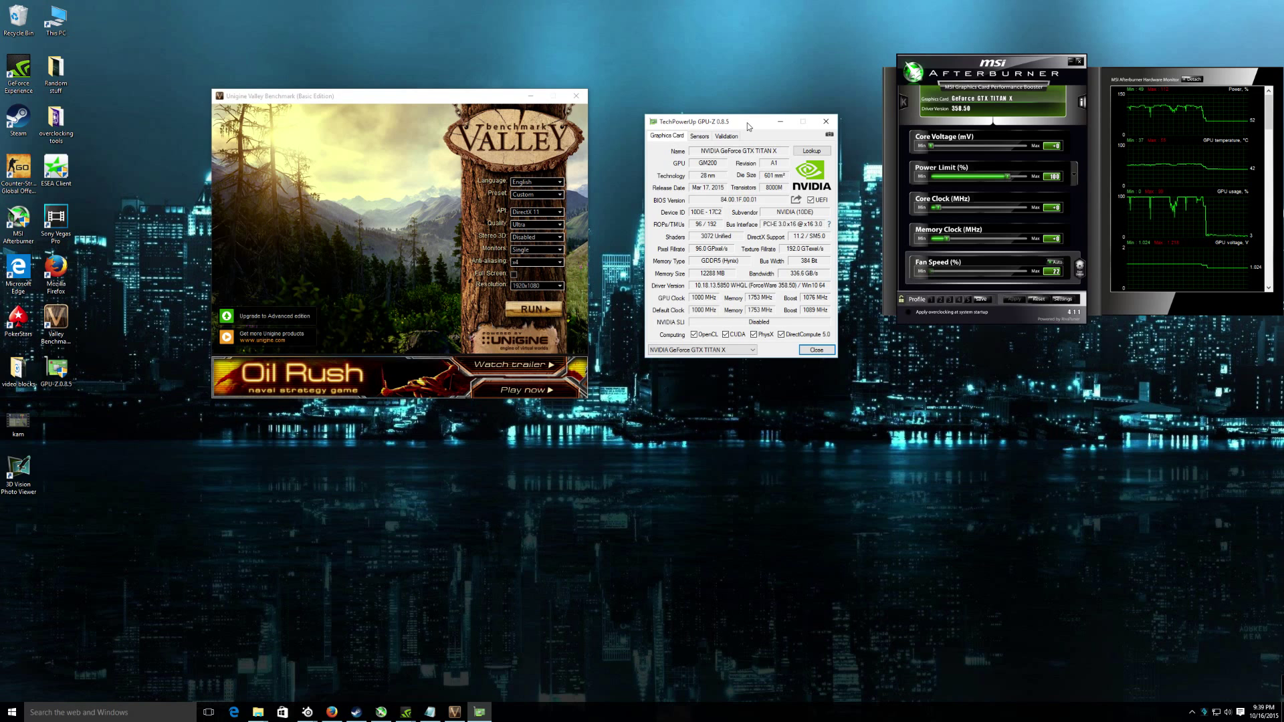
{"action": "mouse_move", "coordinate": [1217, 123]}
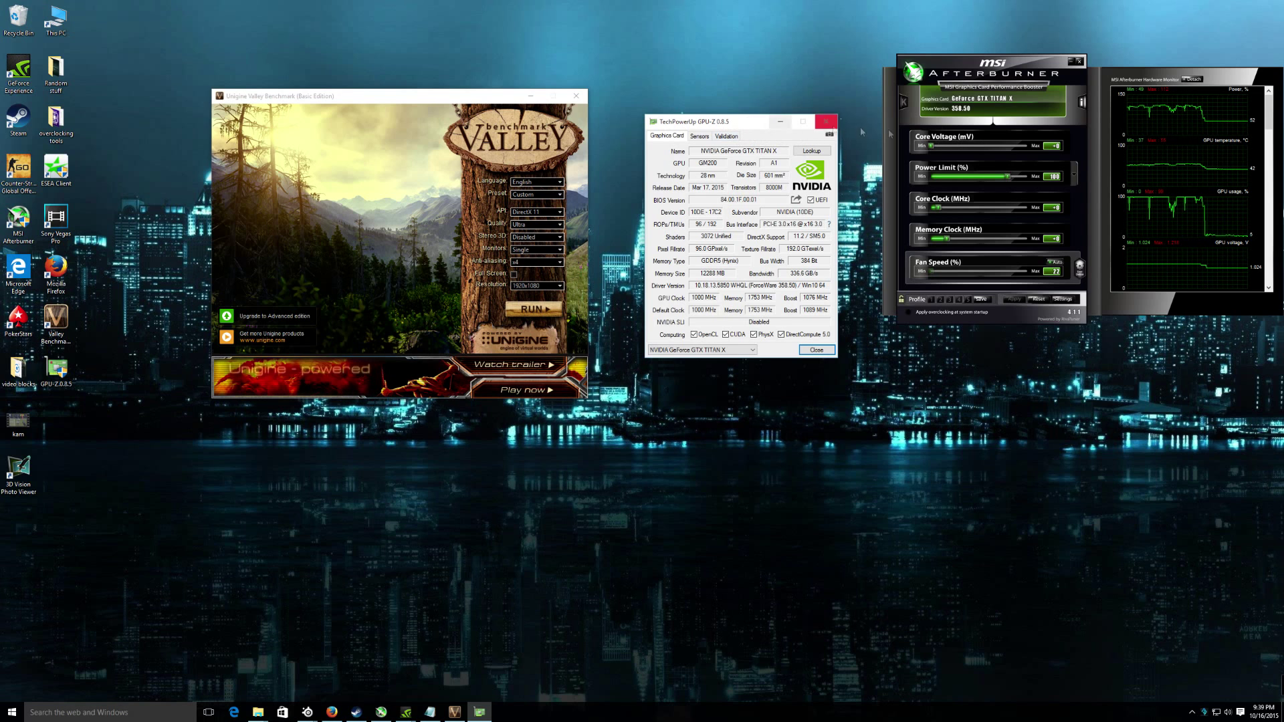
{"action": "left_click_drag", "start_coordinate": [1268, 101], "coordinate": [1275, 116]}
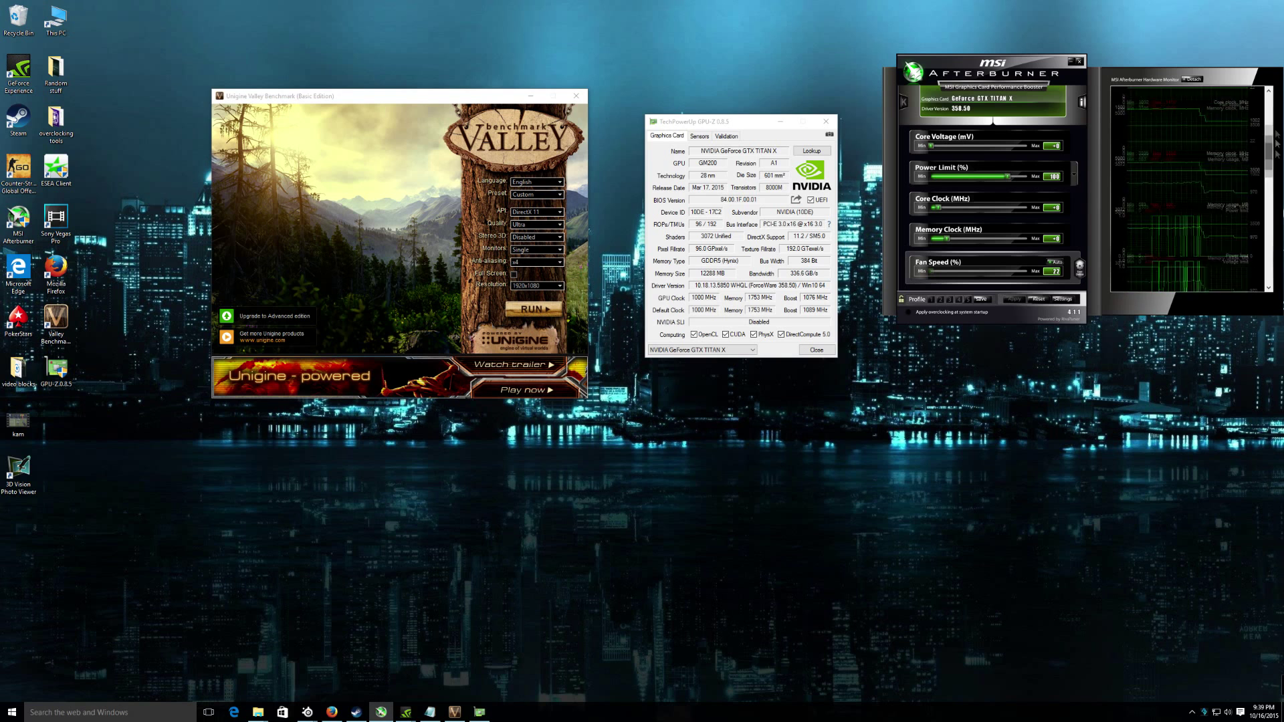
{"action": "scroll", "coordinate": [1200, 186], "scroll_direction": "up", "scroll_amount": 1}
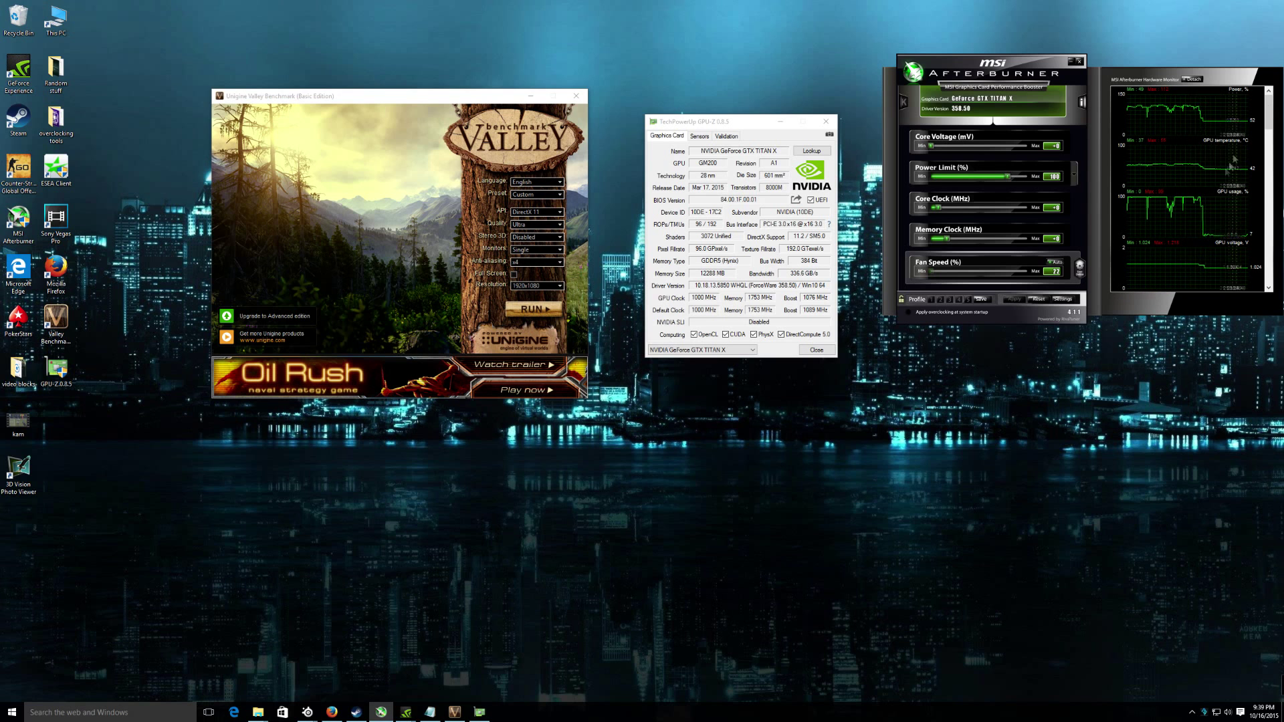
{"action": "mouse_move", "coordinate": [1269, 107]}
{"action": "left_mouse_down"}
{"action": "mouse_move", "coordinate": [1278, 204]}
{"action": "mouse_move", "coordinate": [1265, 107]}
{"action": "left_mouse_up"}
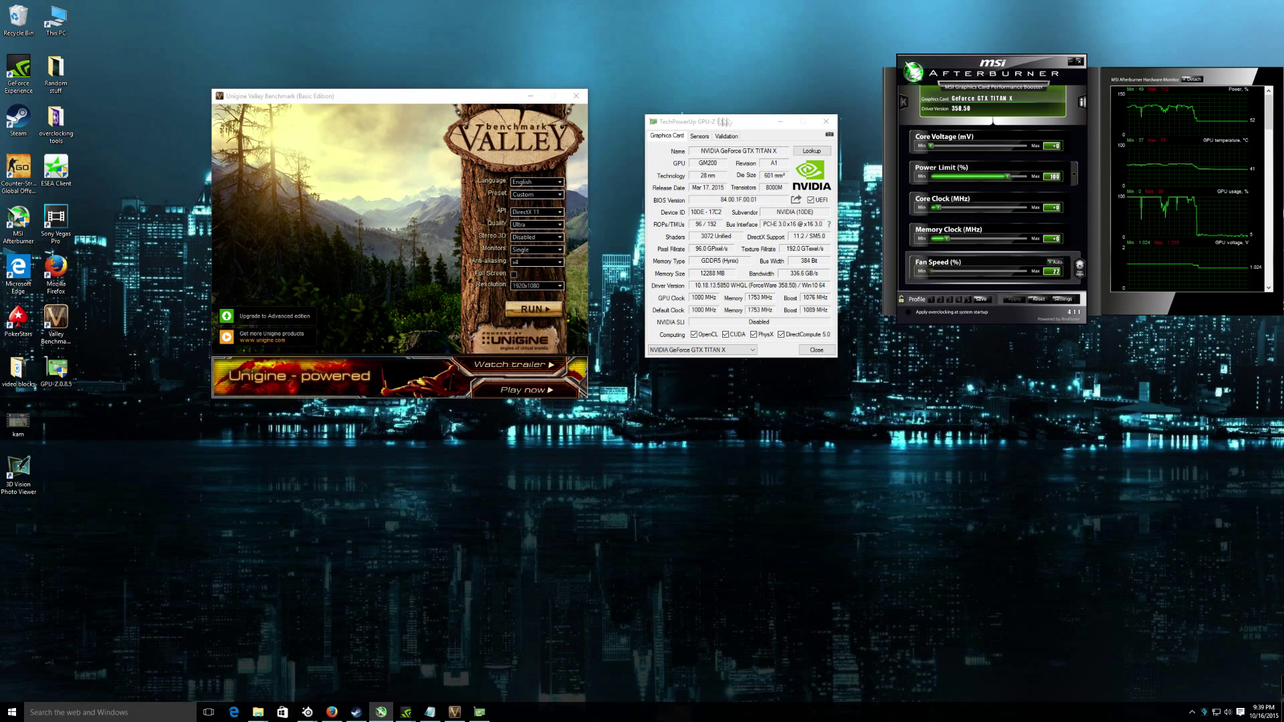
Step: Set power limit to 110% and core clock to +208 MHz and apply, with GPU-Z sensors showing
{"action": "left_click", "coordinate": [700, 137]}
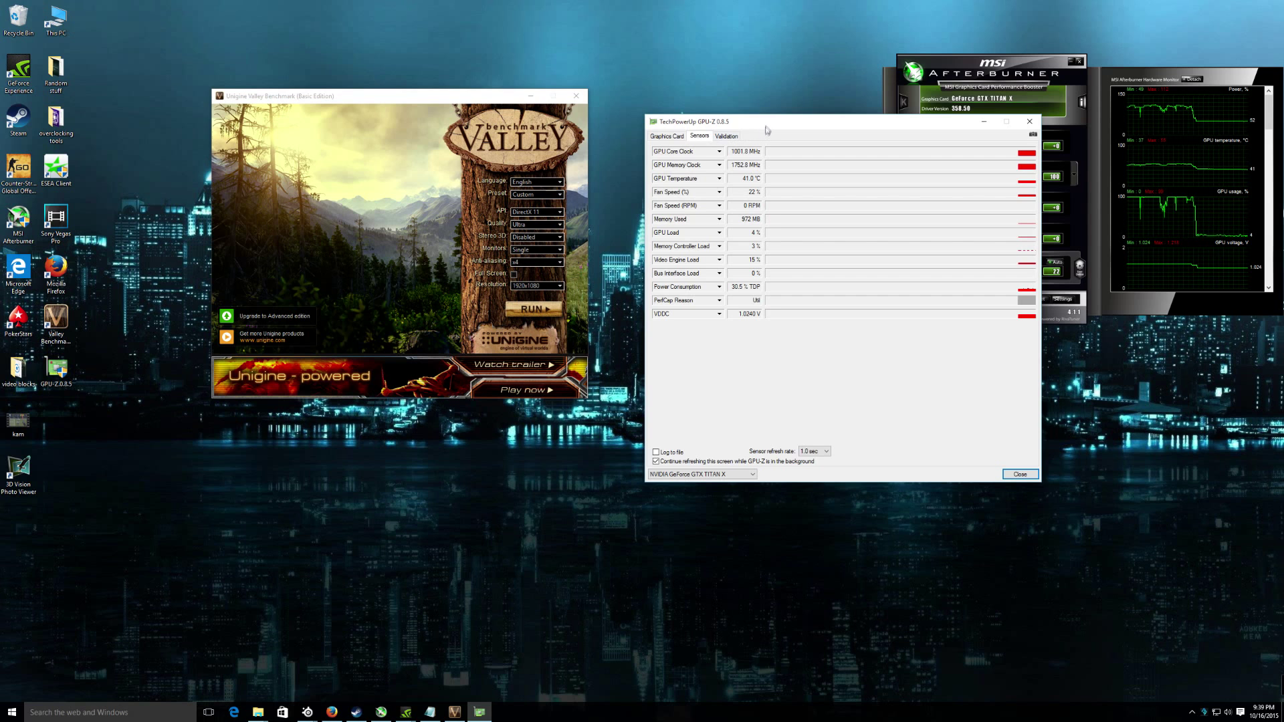
{"action": "left_click_drag", "start_coordinate": [769, 123], "coordinate": [588, 99]}
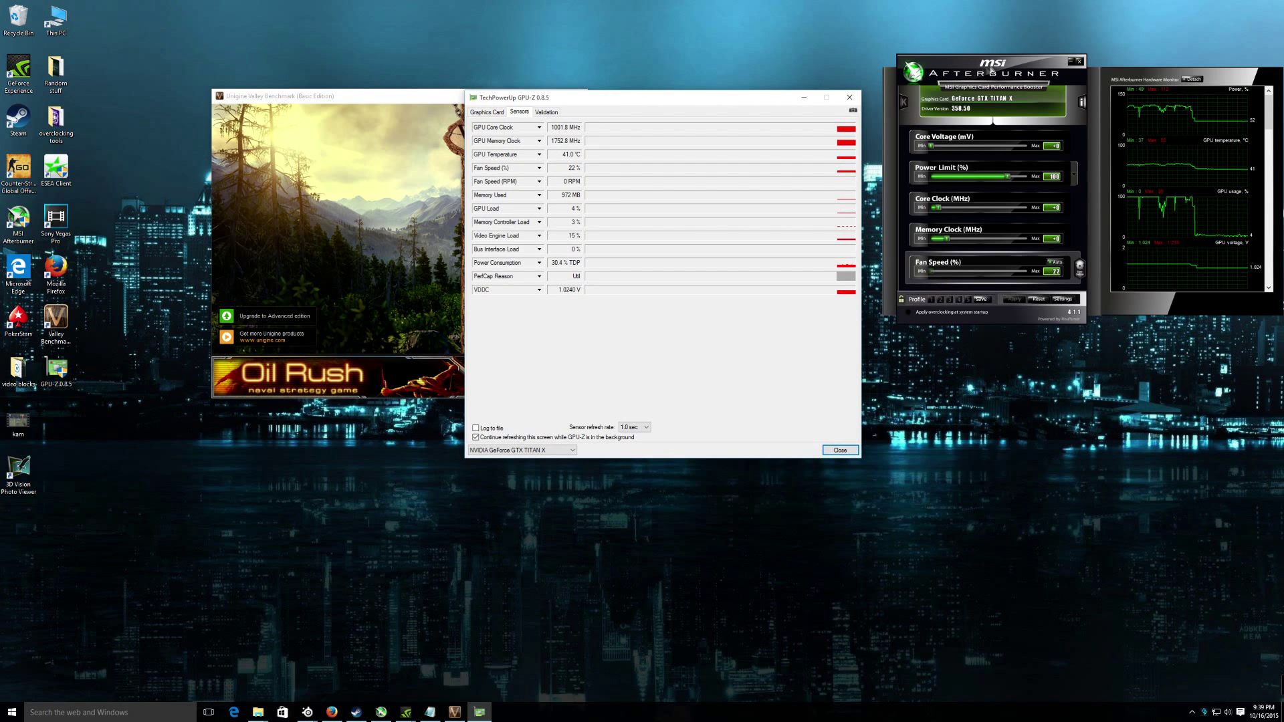
{"action": "left_click_drag", "start_coordinate": [964, 67], "coordinate": [963, 66]}
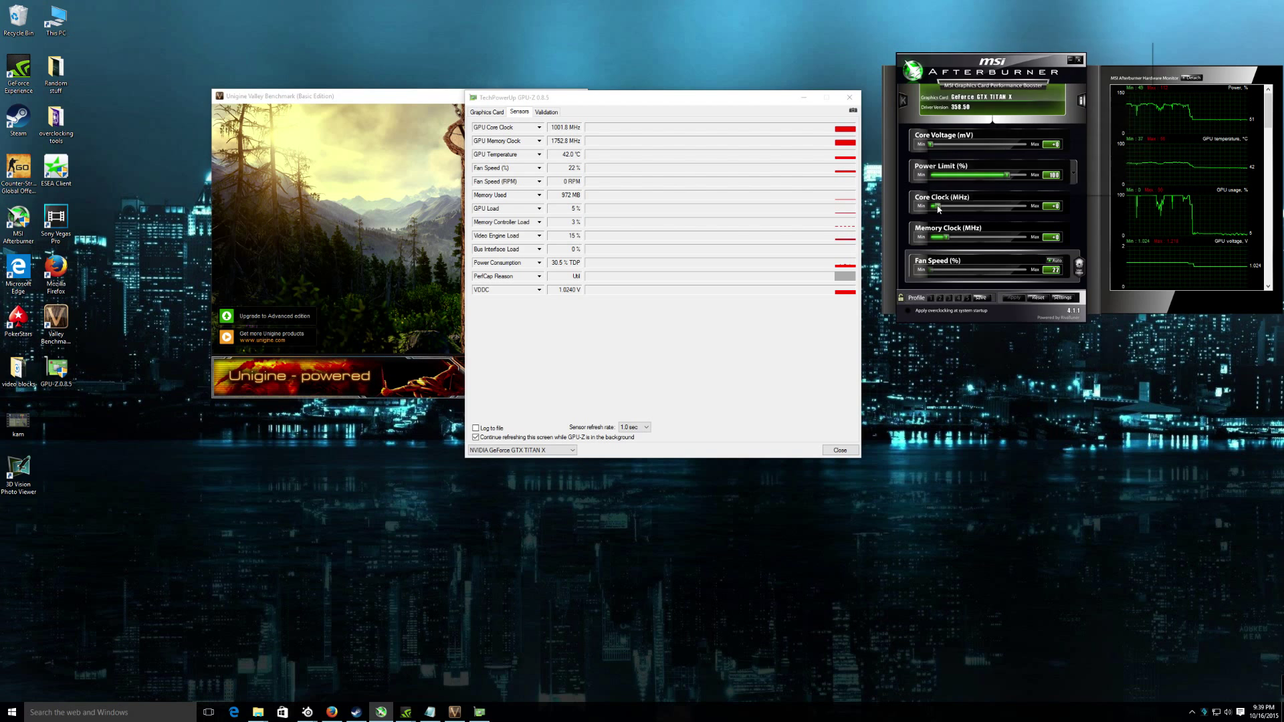
{"action": "key", "text": "Right"}
{"action": "key", "text": "Right"}
{"action": "key", "text": "Right"}
{"action": "key", "text": "Right"}
{"action": "key", "text": "Right"}
{"action": "key", "text": "Right"}
{"action": "key", "text": "Right"}
{"action": "key", "text": "Right"}
{"action": "key", "text": "Right"}
{"action": "key", "text": "Right"}
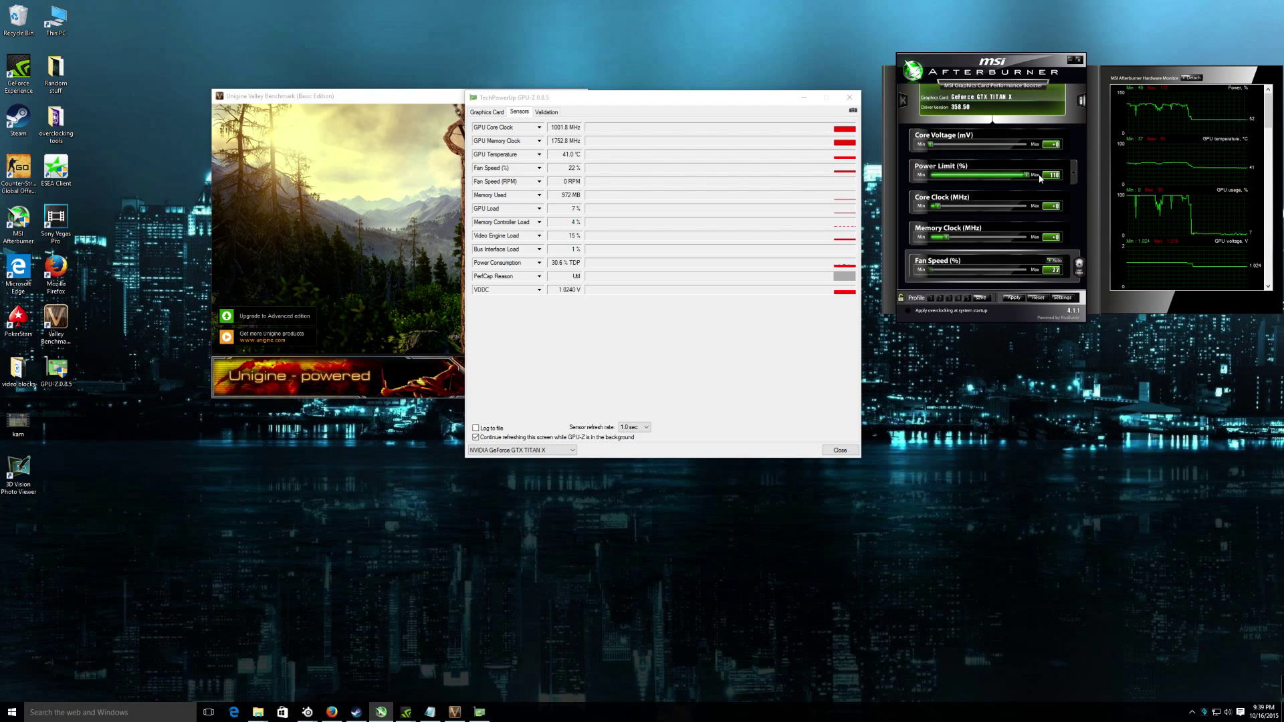
{"action": "left_click_drag", "start_coordinate": [933, 208], "coordinate": [957, 209]}
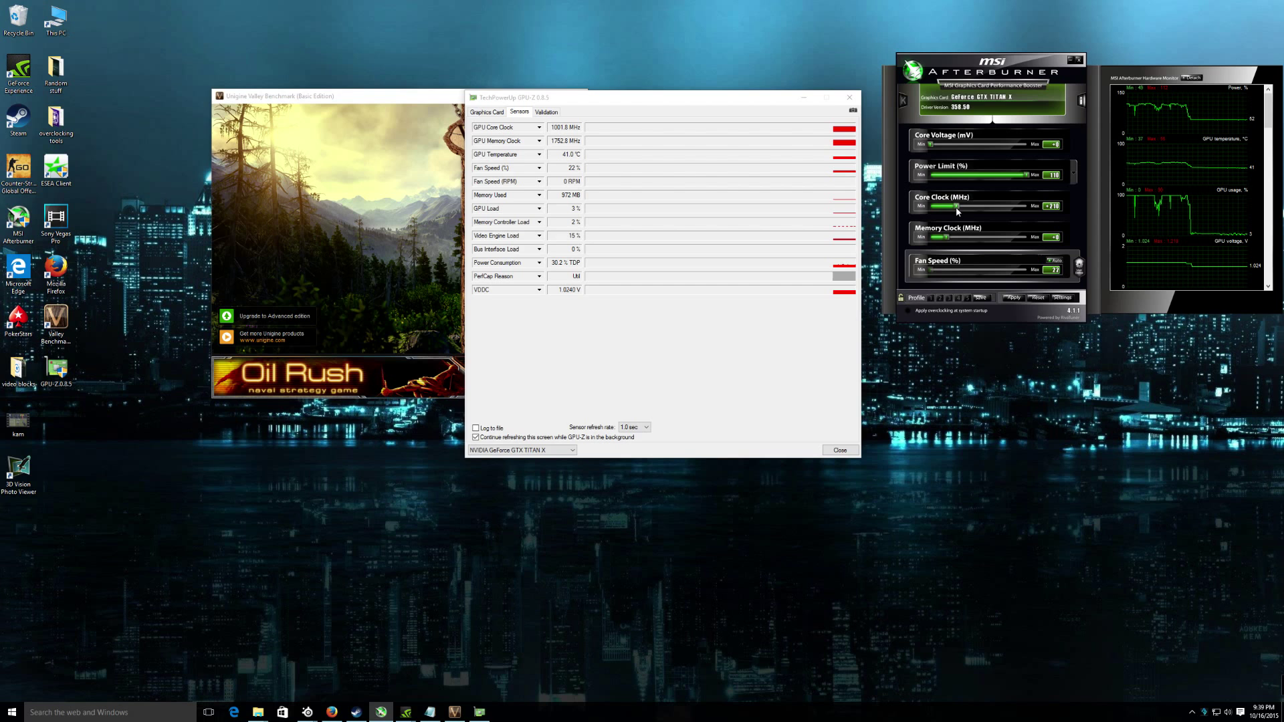
{"action": "key", "text": "Left"}
{"action": "key", "text": "Left"}
{"action": "key", "text": "Left"}
{"action": "key", "text": "Left"}
{"action": "key", "text": "Left"}
{"action": "key", "text": "Left"}
{"action": "key", "text": "Left"}
{"action": "key", "text": "Left"}
{"action": "key", "text": "Left"}
{"action": "key", "text": "Left"}
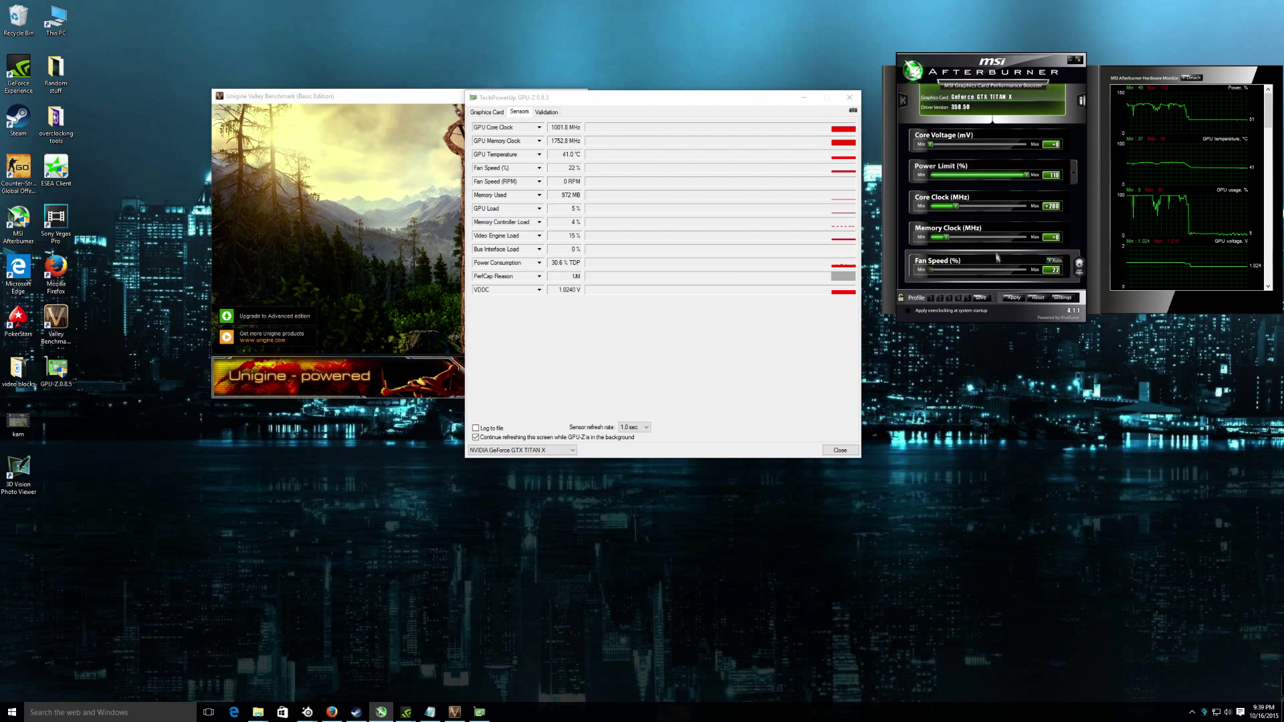
{"action": "left_click", "coordinate": [1013, 299]}
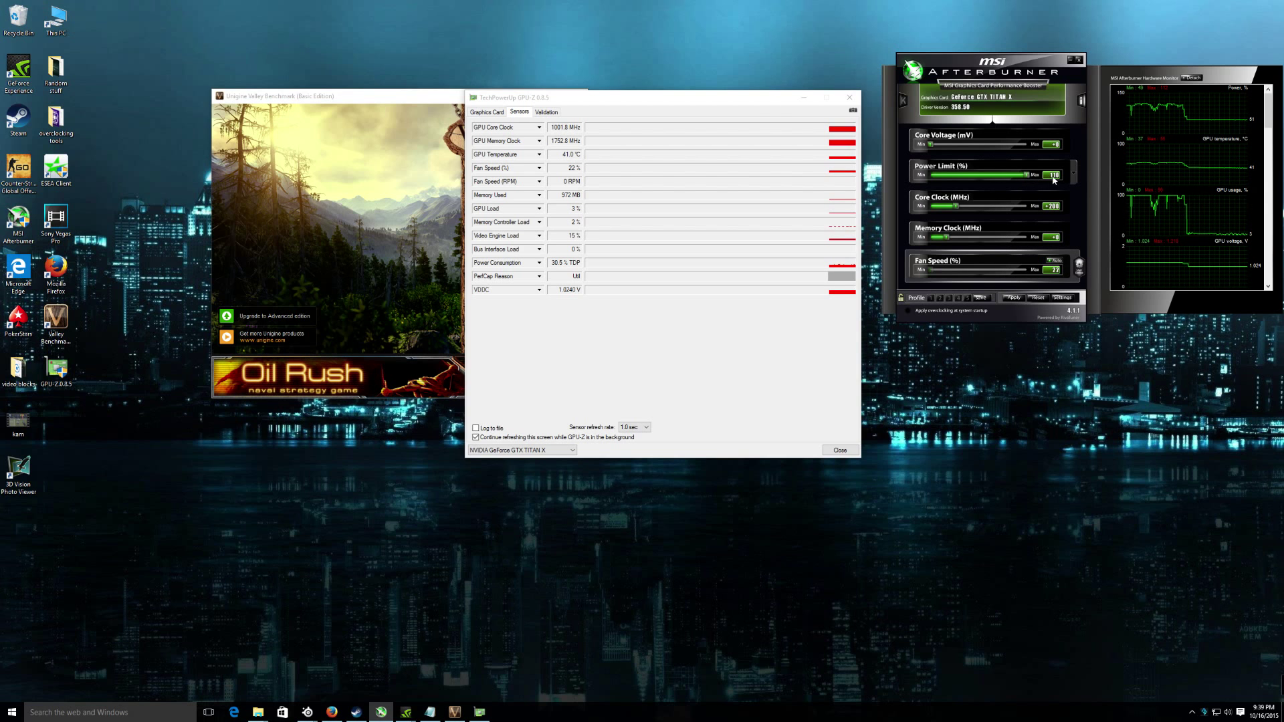
Step: Line up GPU-Z and the Valley launcher side by side on the left
{"action": "left_click_drag", "start_coordinate": [669, 97], "coordinate": [708, 101]}
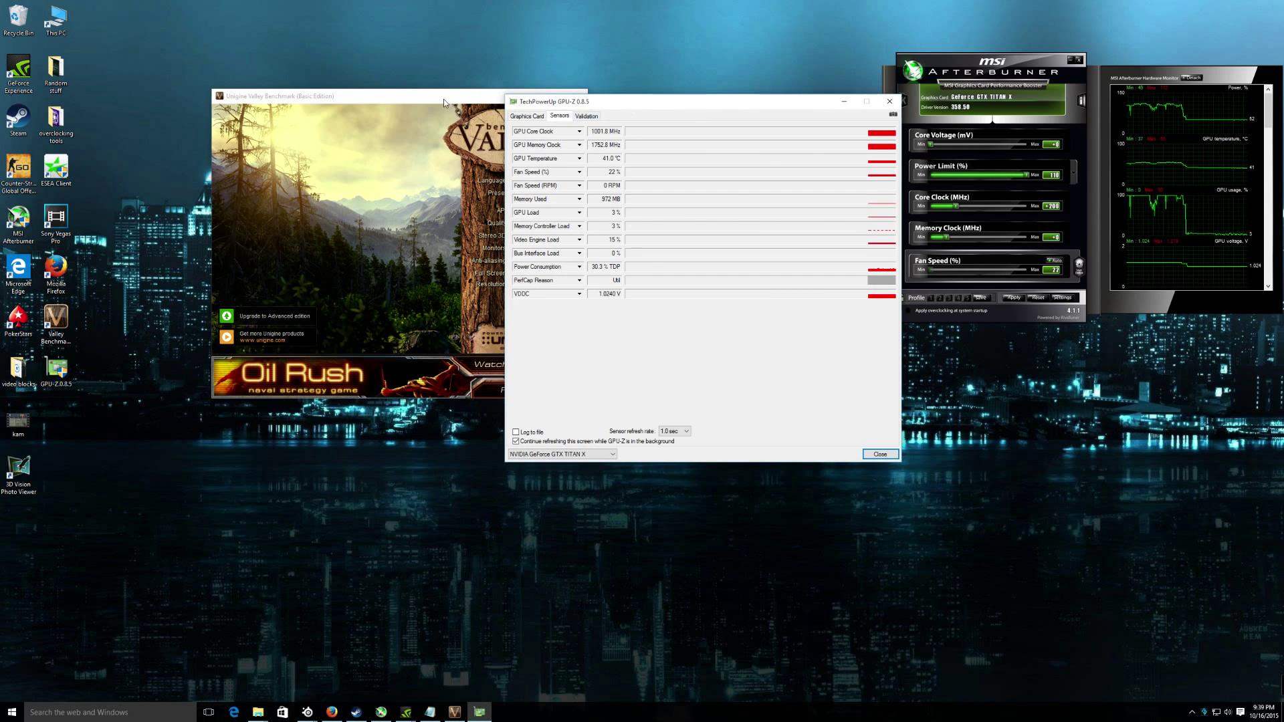
{"action": "left_click_drag", "start_coordinate": [444, 100], "coordinate": [382, 101]}
{"action": "left_click_drag", "start_coordinate": [632, 104], "coordinate": [652, 101]}
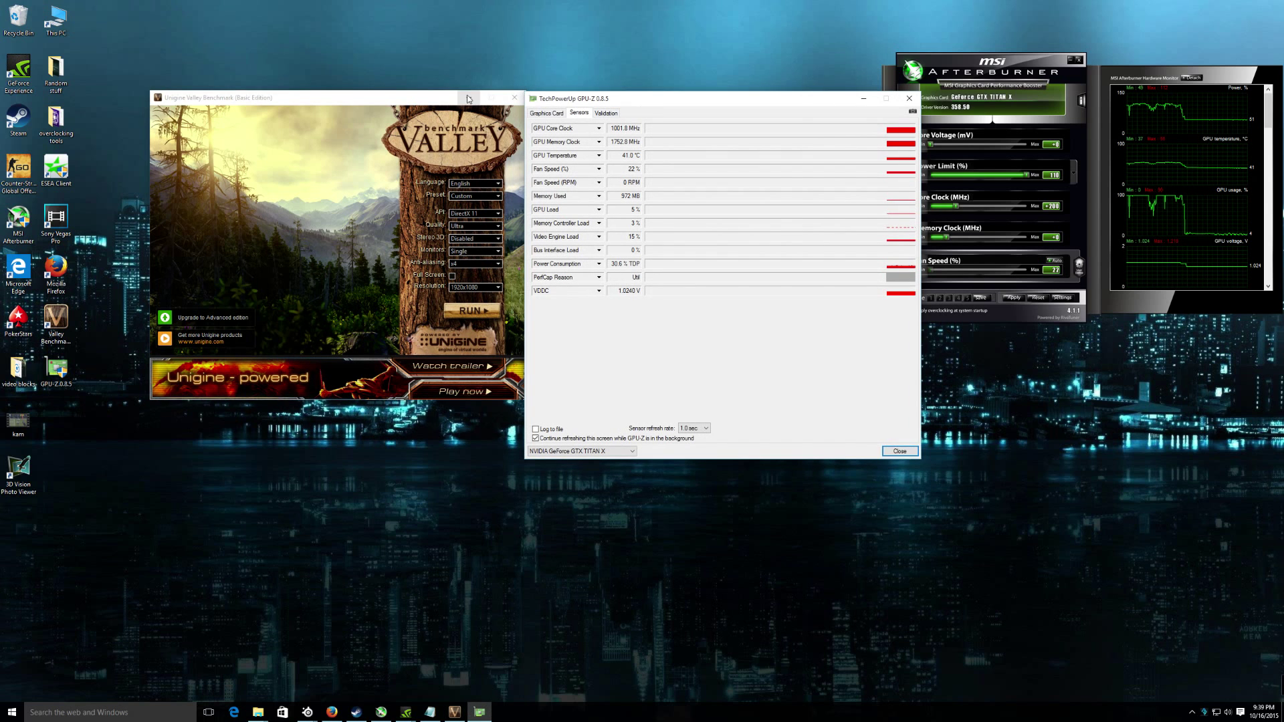
{"action": "left_click", "coordinate": [441, 102]}
{"action": "left_click_drag", "start_coordinate": [441, 102], "coordinate": [398, 102]}
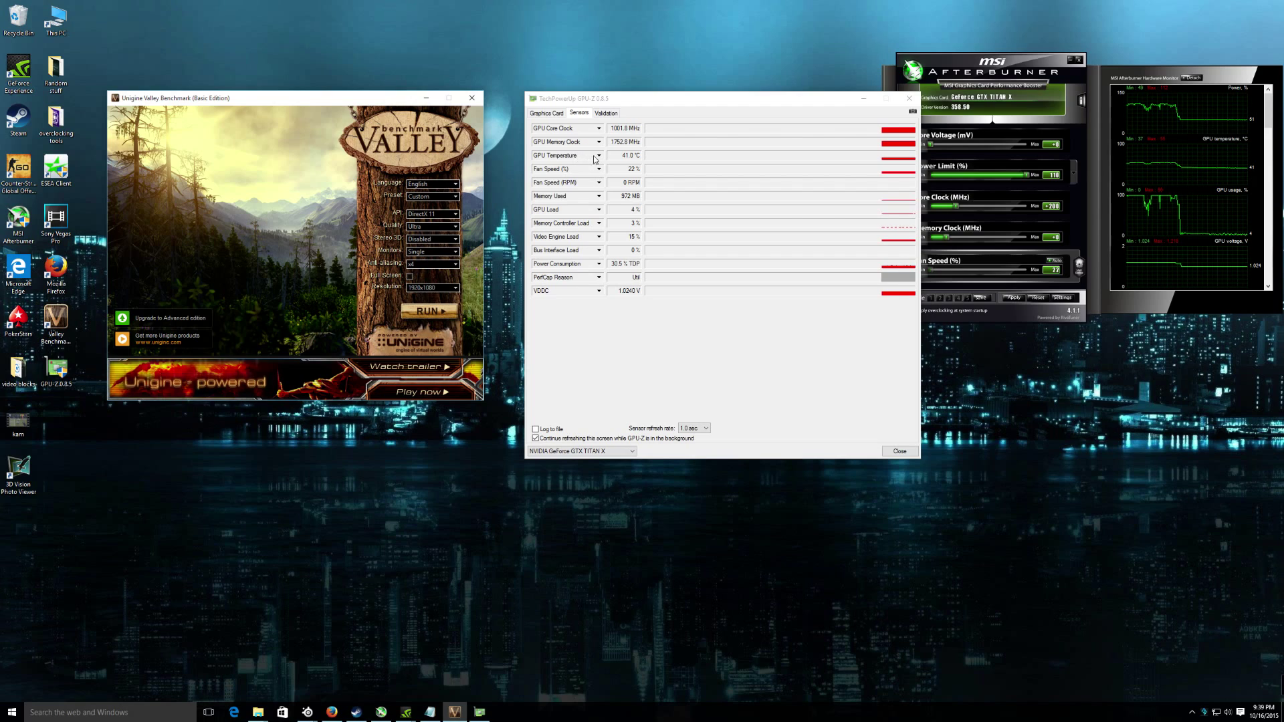
Step: Start the Valley benchmark and move the launcher, GPU-Z and Afterburner out of its way
{"action": "left_click", "coordinate": [422, 313]}
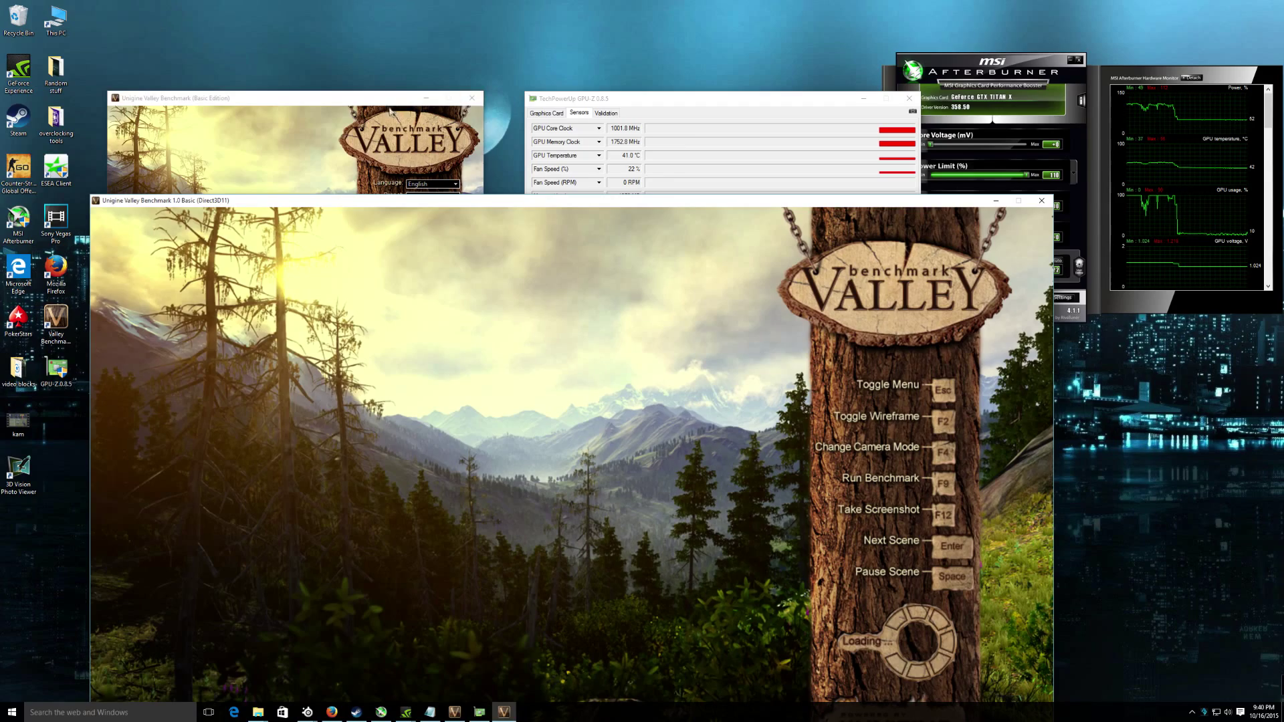
{"action": "left_click", "coordinate": [387, 101]}
{"action": "left_click_drag", "start_coordinate": [387, 100], "coordinate": [397, 161]}
{"action": "left_click_drag", "start_coordinate": [673, 101], "coordinate": [670, 18]}
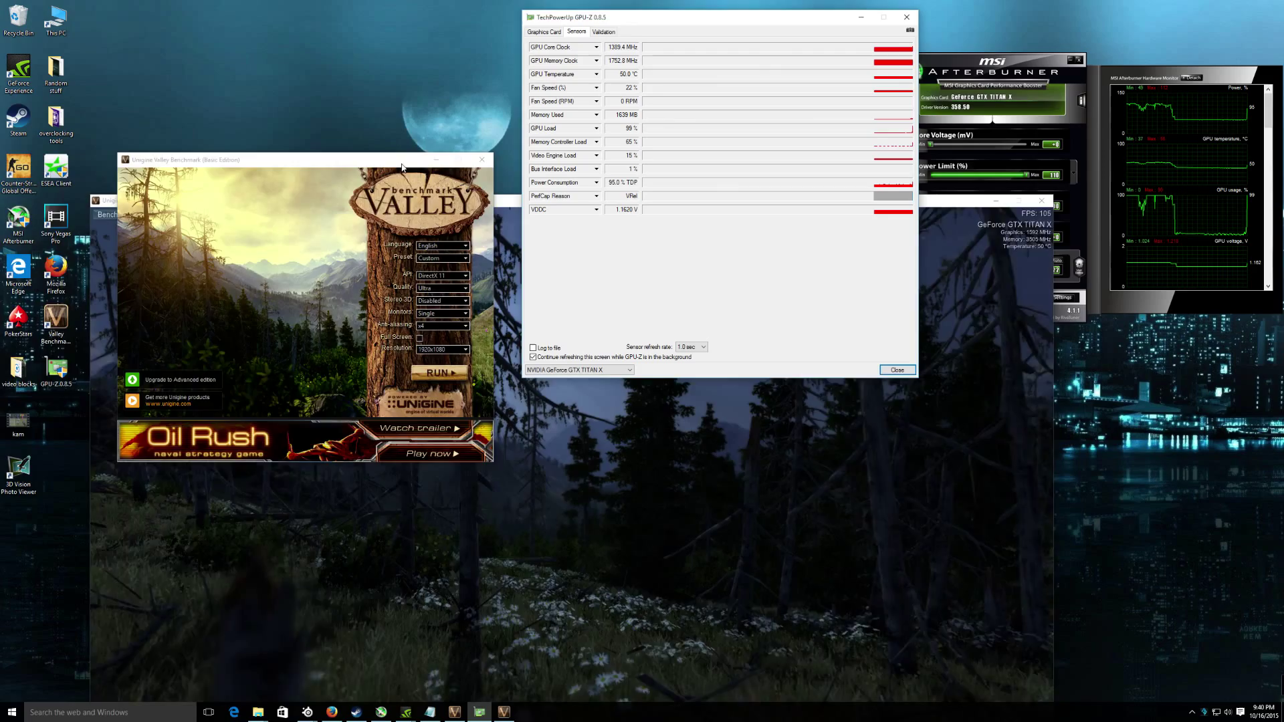
{"action": "left_click_drag", "start_coordinate": [436, 163], "coordinate": [321, 184]}
{"action": "left_click_drag", "start_coordinate": [964, 69], "coordinate": [986, 29]}
{"action": "left_click_drag", "start_coordinate": [757, 21], "coordinate": [707, 11]}
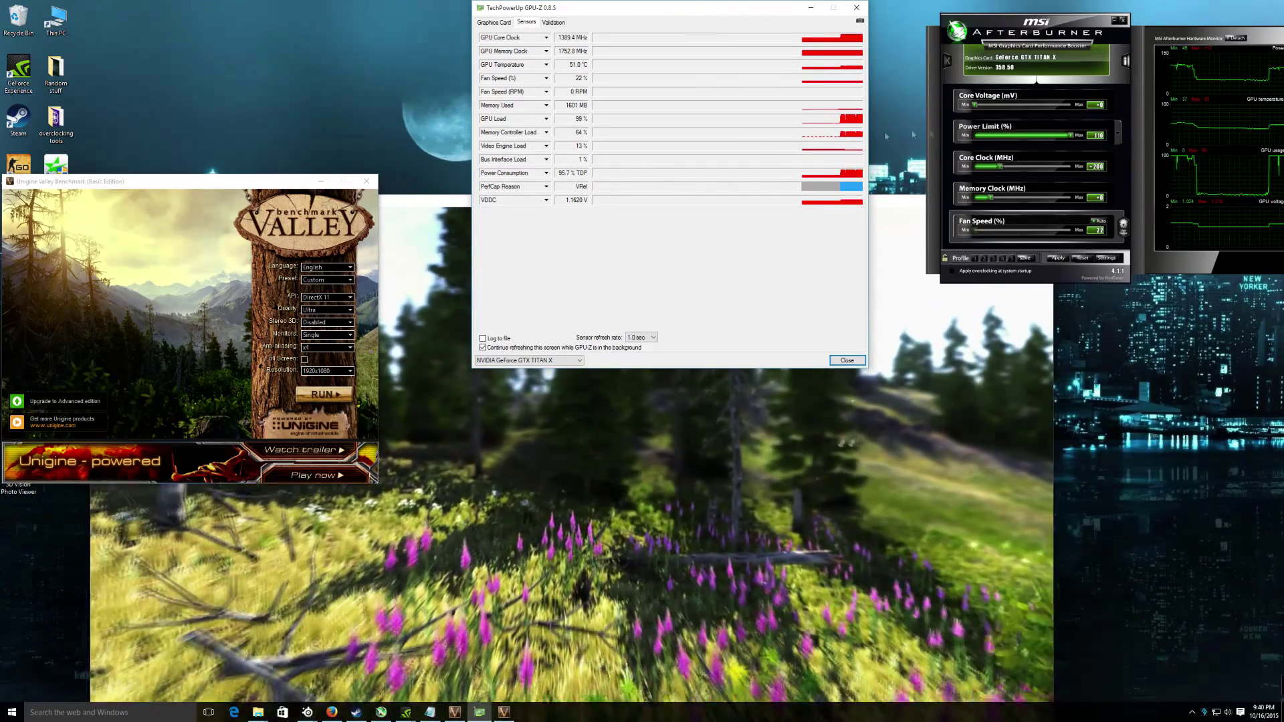
Step: Push the core voltage offset to maximum and reposition GPU-Z and Afterburner along the top
{"action": "mouse_move", "coordinate": [977, 105]}
{"action": "left_mouse_down"}
{"action": "mouse_move", "coordinate": [1086, 107]}
{"action": "mouse_move", "coordinate": [974, 107]}
{"action": "left_mouse_up"}
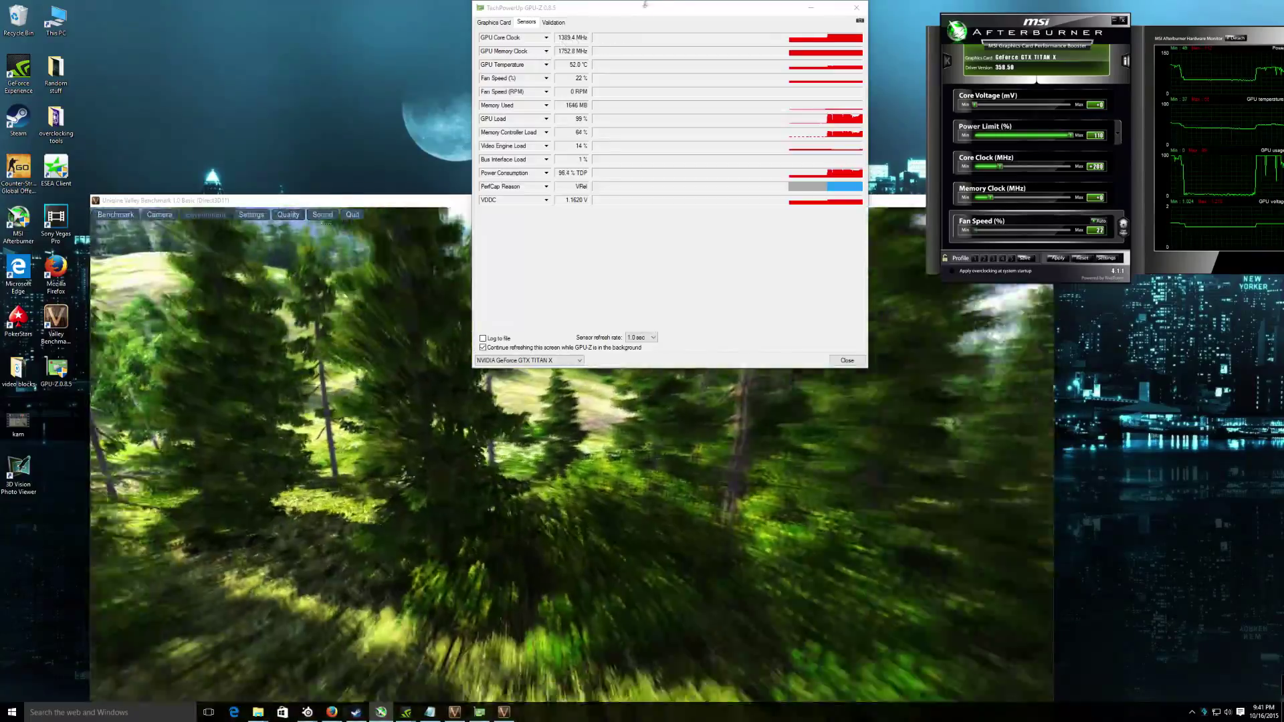
{"action": "left_click_drag", "start_coordinate": [601, 7], "coordinate": [460, 8]}
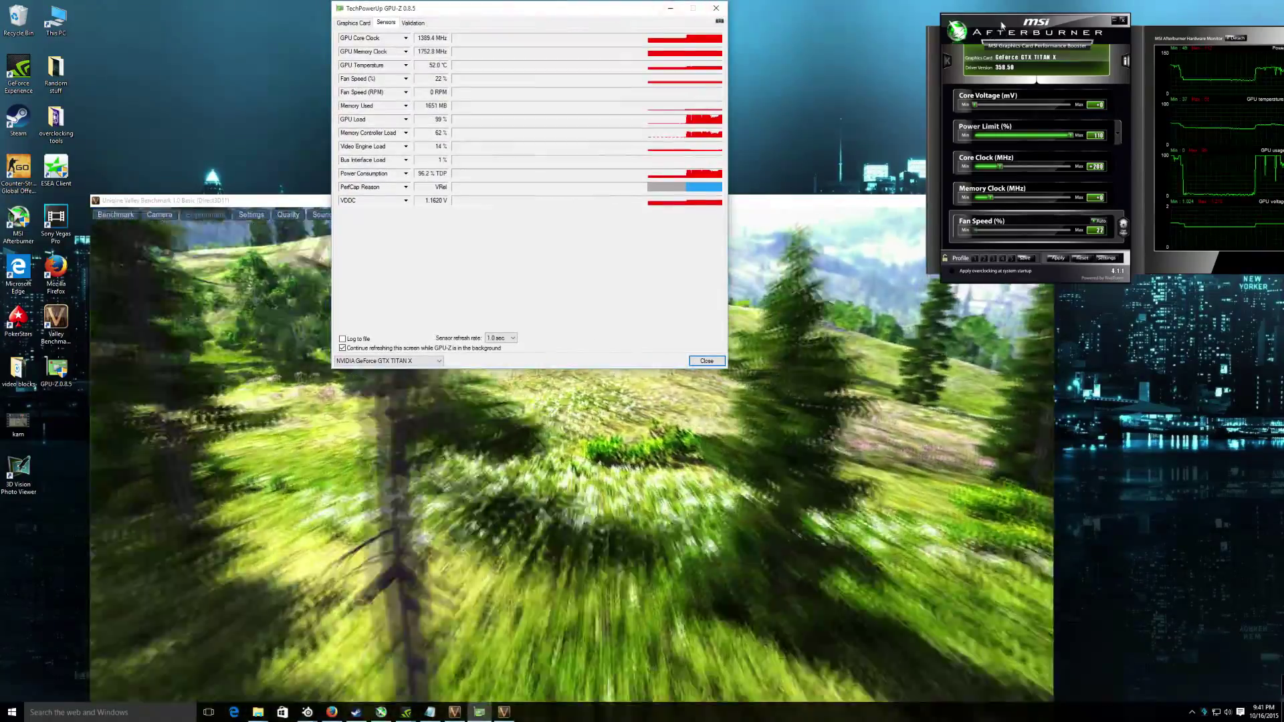
{"action": "left_click_drag", "start_coordinate": [1002, 25], "coordinate": [940, 27]}
{"action": "left_click_drag", "start_coordinate": [586, 11], "coordinate": [649, 25]}
{"action": "left_click_drag", "start_coordinate": [946, 25], "coordinate": [876, 16]}
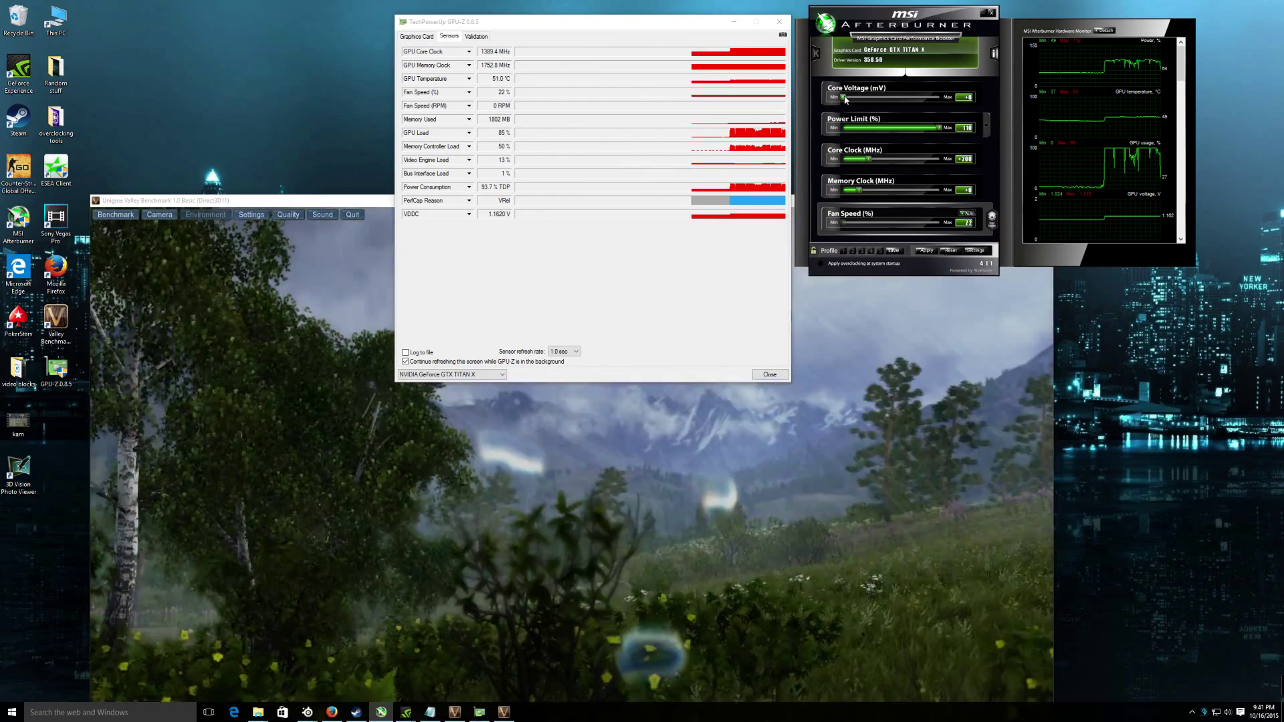
Step: Set the core voltage offset to +10 and apply it
{"action": "mouse_move", "coordinate": [844, 99]}
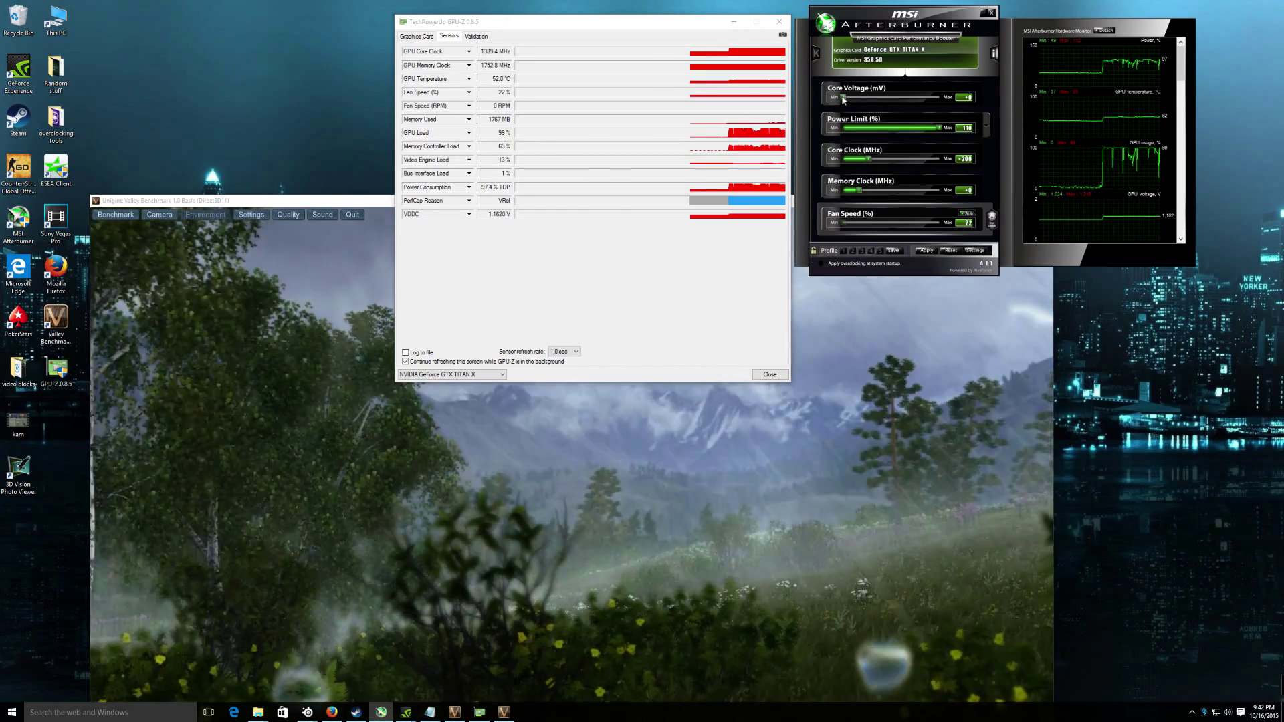
{"action": "left_click_drag", "start_coordinate": [849, 101], "coordinate": [853, 101]}
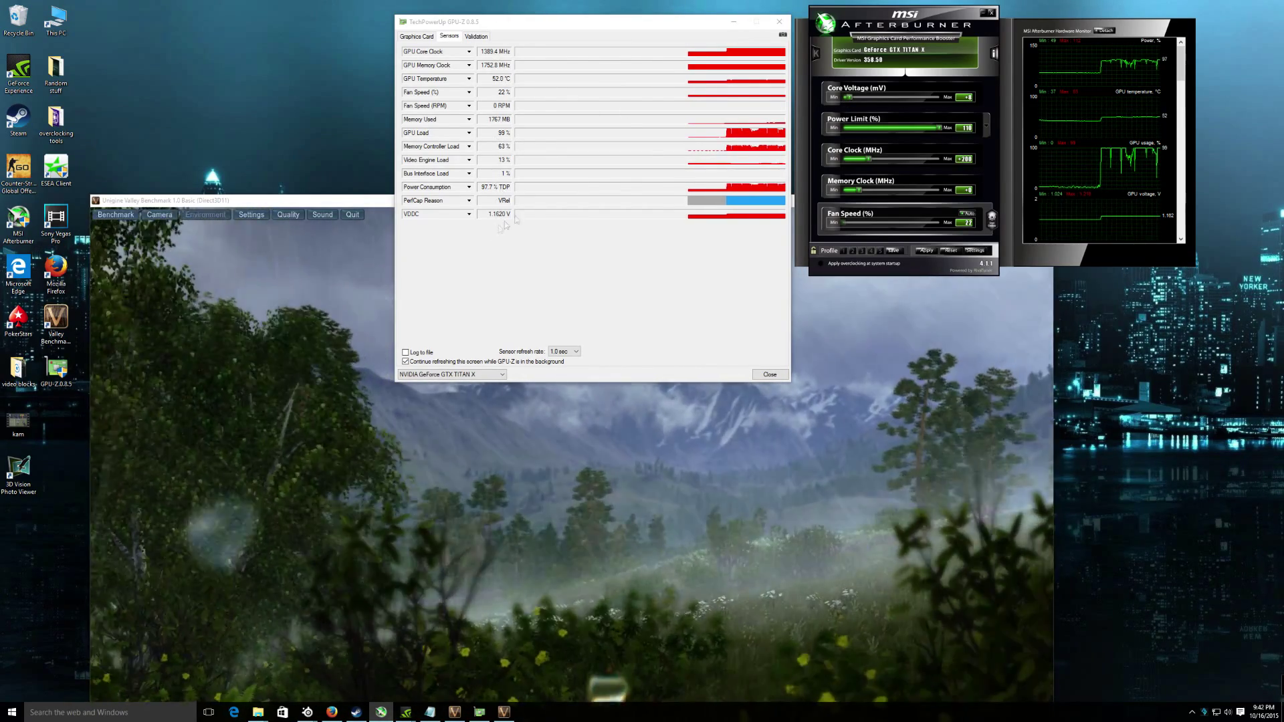
{"action": "left_click", "coordinate": [877, 100]}
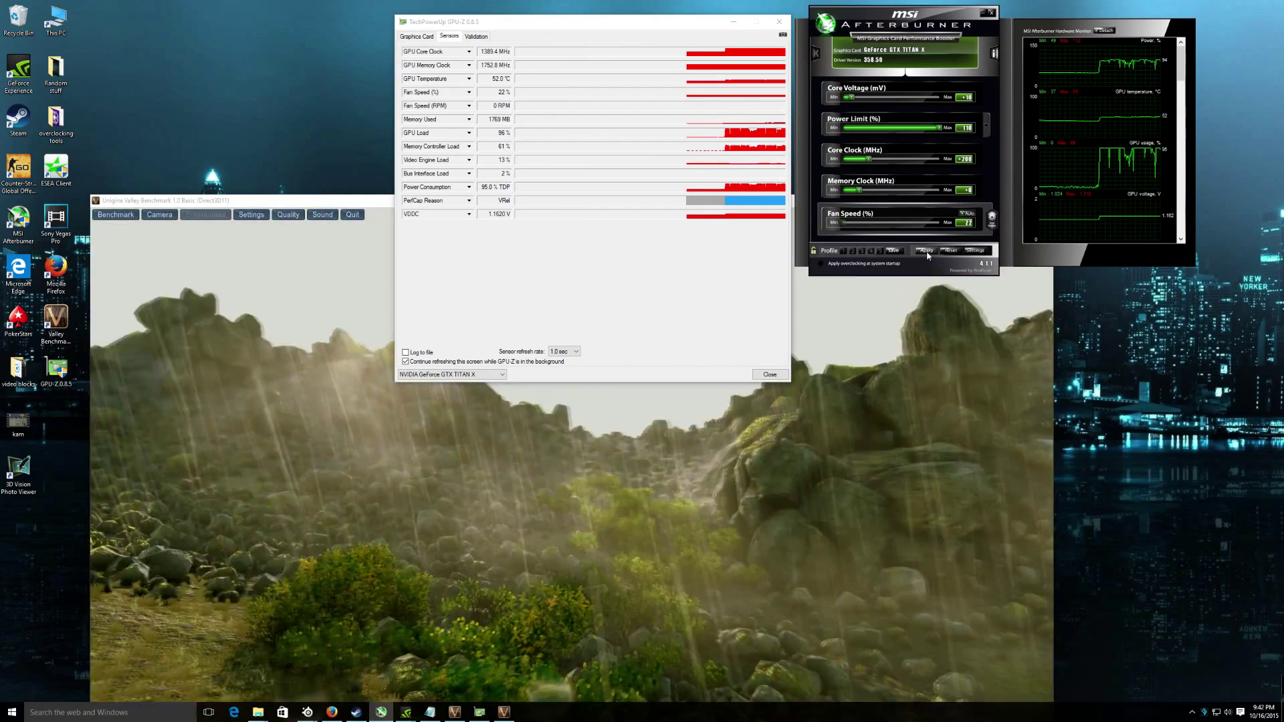
{"action": "left_click", "coordinate": [927, 250]}
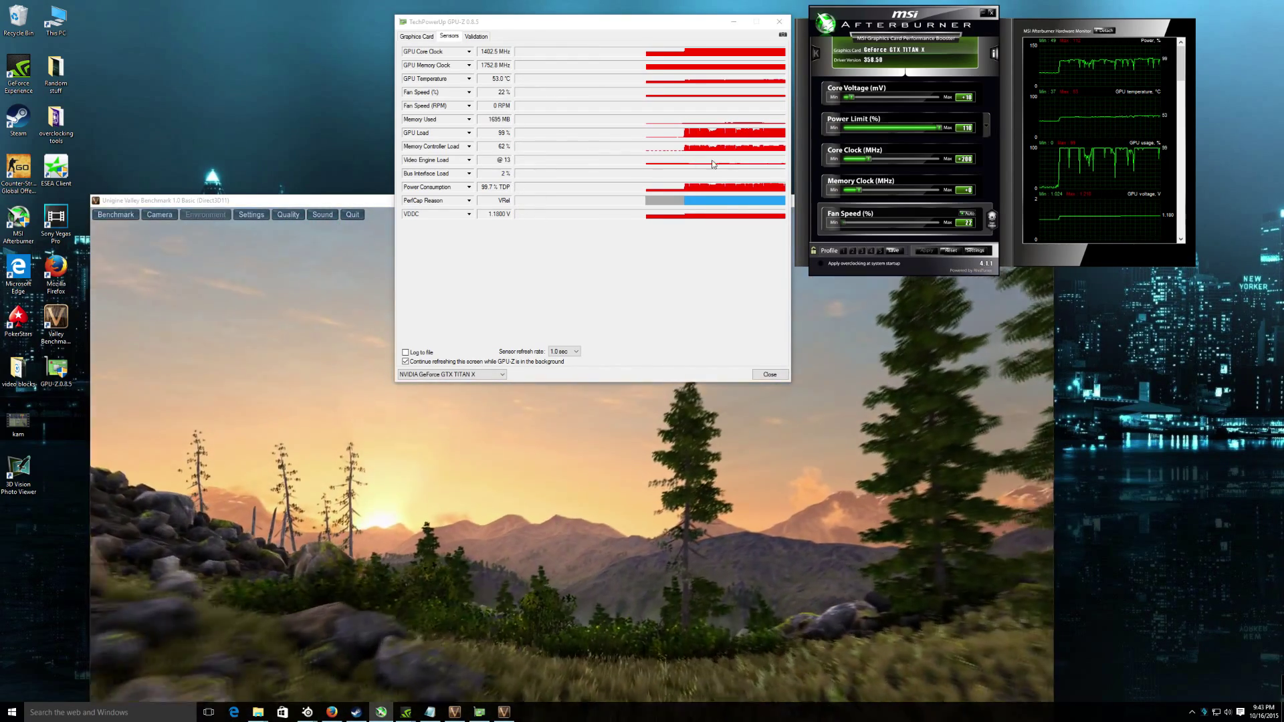
Step: Apply a +210 core clock offset with a +20 core voltage offset
{"action": "left_click_drag", "start_coordinate": [867, 161], "coordinate": [870, 163]}
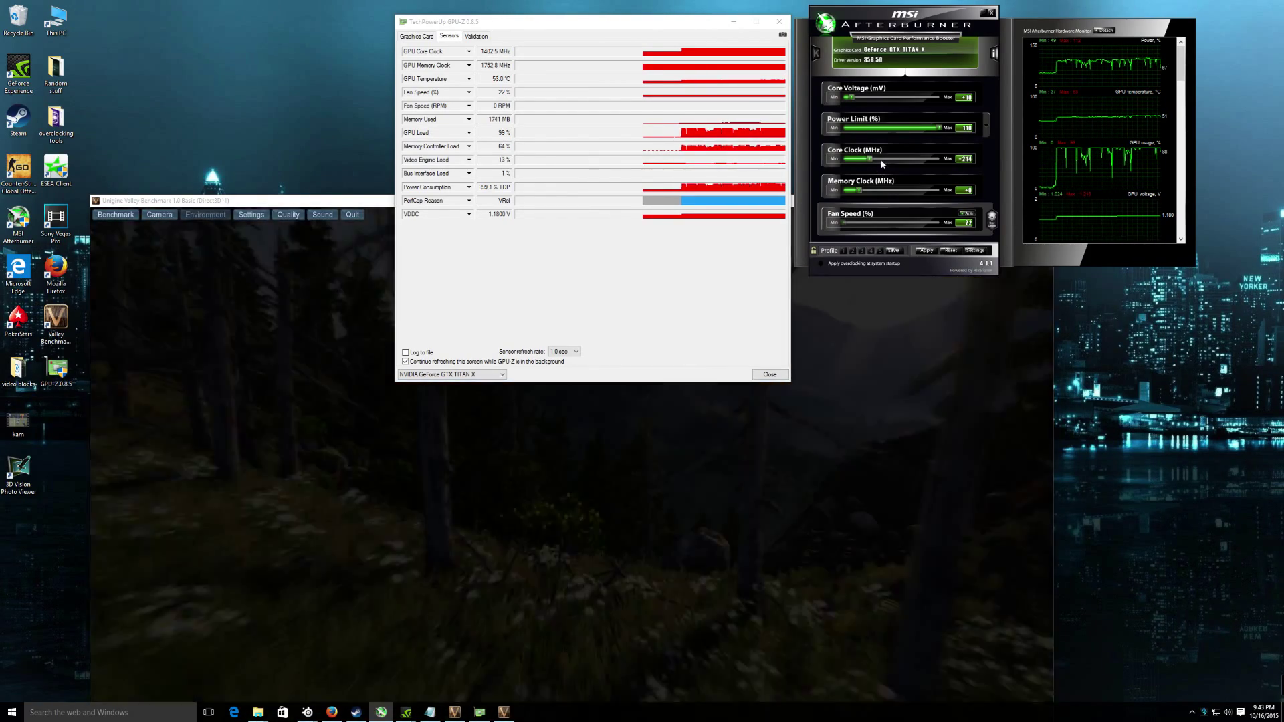
{"action": "scroll", "coordinate": [881, 154], "scroll_direction": "down", "scroll_amount": 6}
{"action": "scroll", "coordinate": [880, 150], "scroll_direction": "down", "scroll_amount": 1}
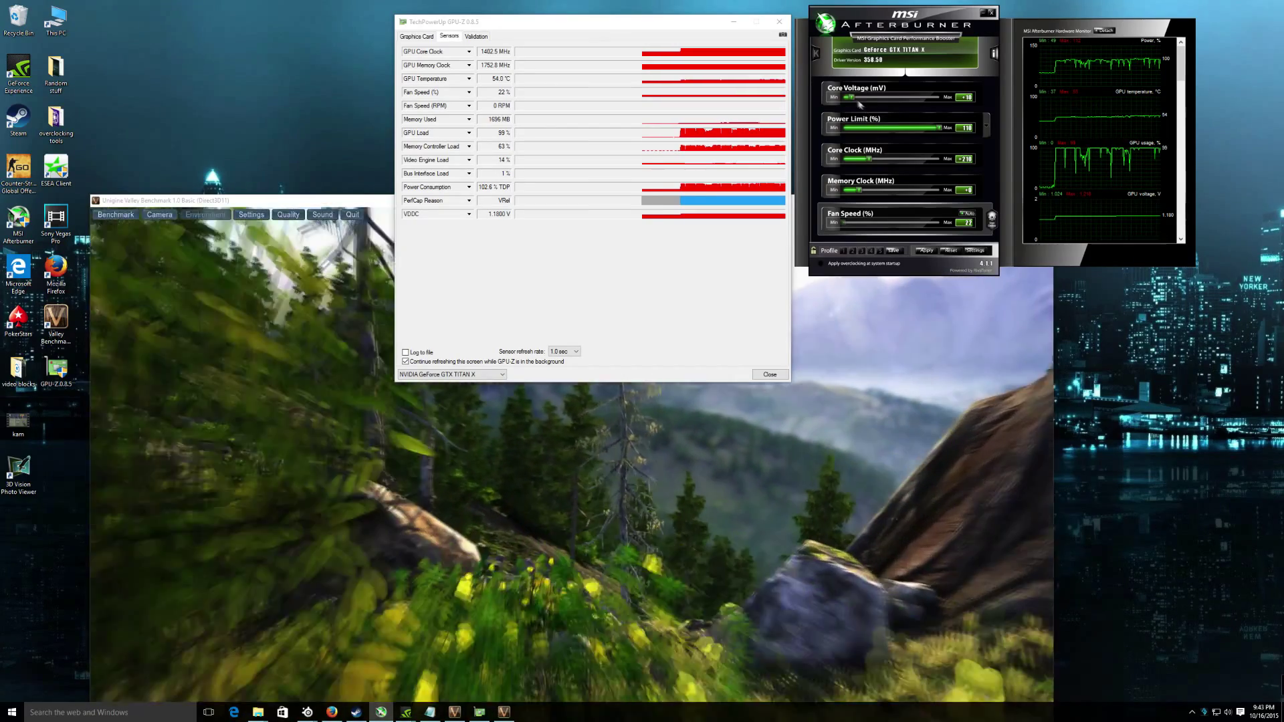
{"action": "scroll", "coordinate": [857, 103], "scroll_direction": "up", "scroll_amount": 3}
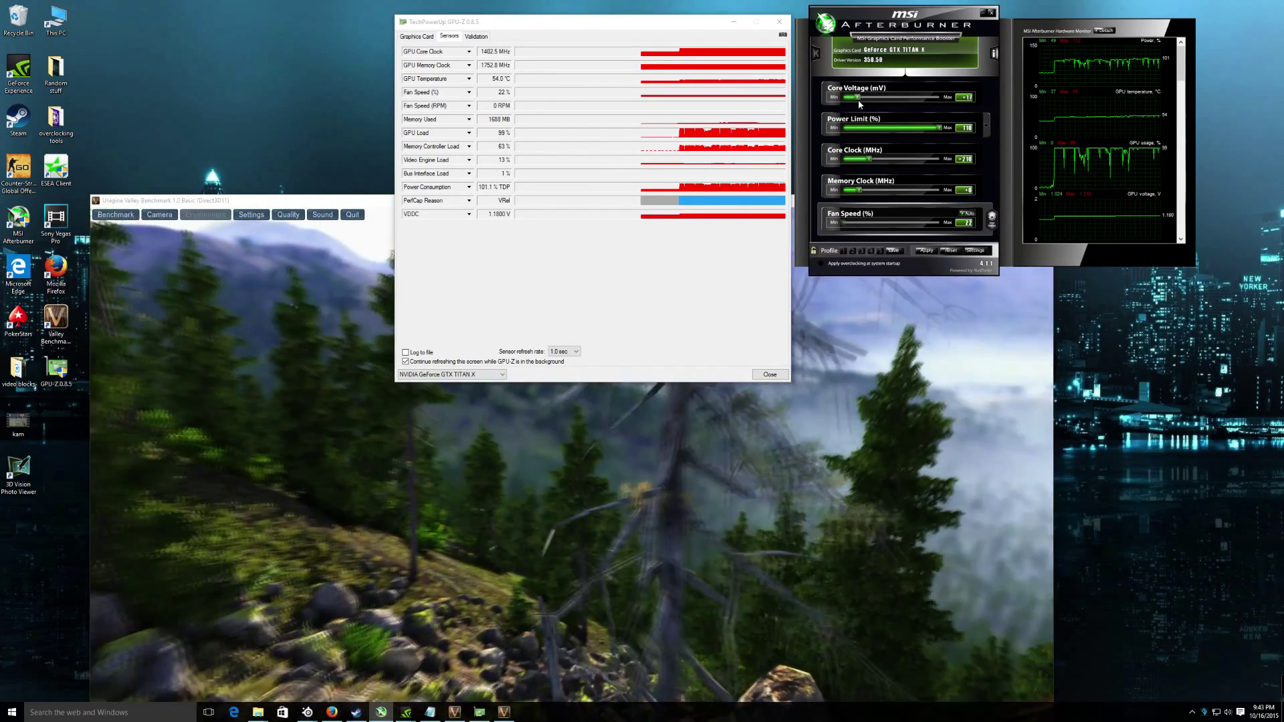
{"action": "scroll", "coordinate": [860, 104], "scroll_direction": "up", "scroll_amount": 1}
{"action": "scroll", "coordinate": [860, 100], "scroll_direction": "up", "scroll_amount": 2}
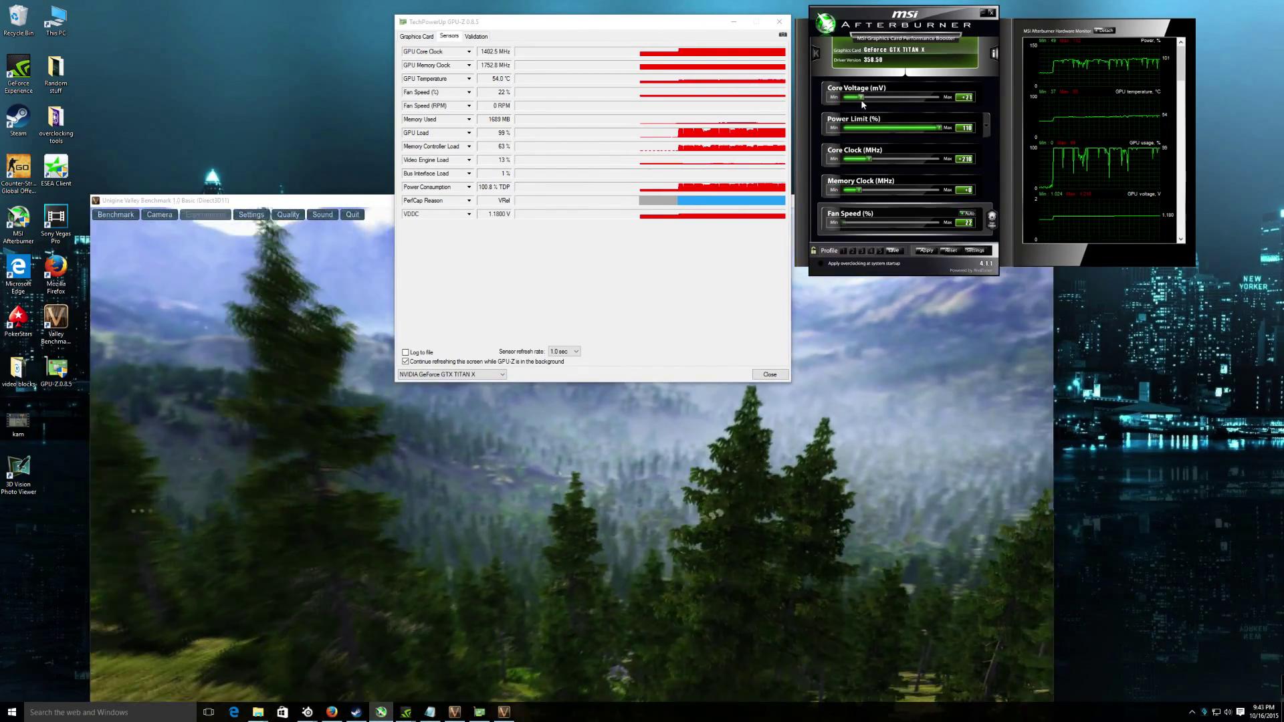
{"action": "left_click", "coordinate": [927, 251]}
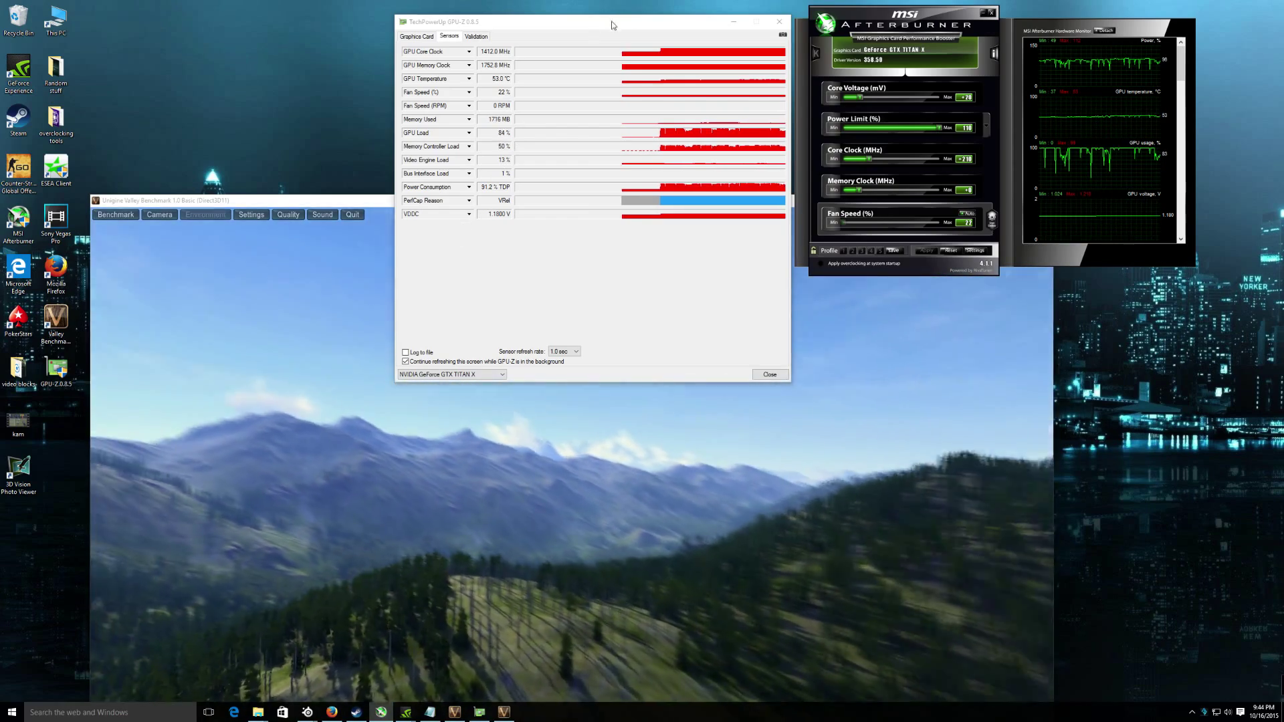
Step: With GPU-Z in front, raise the core clock offset to +227 and core voltage to +25
{"action": "left_click_drag", "start_coordinate": [611, 25], "coordinate": [616, 26]}
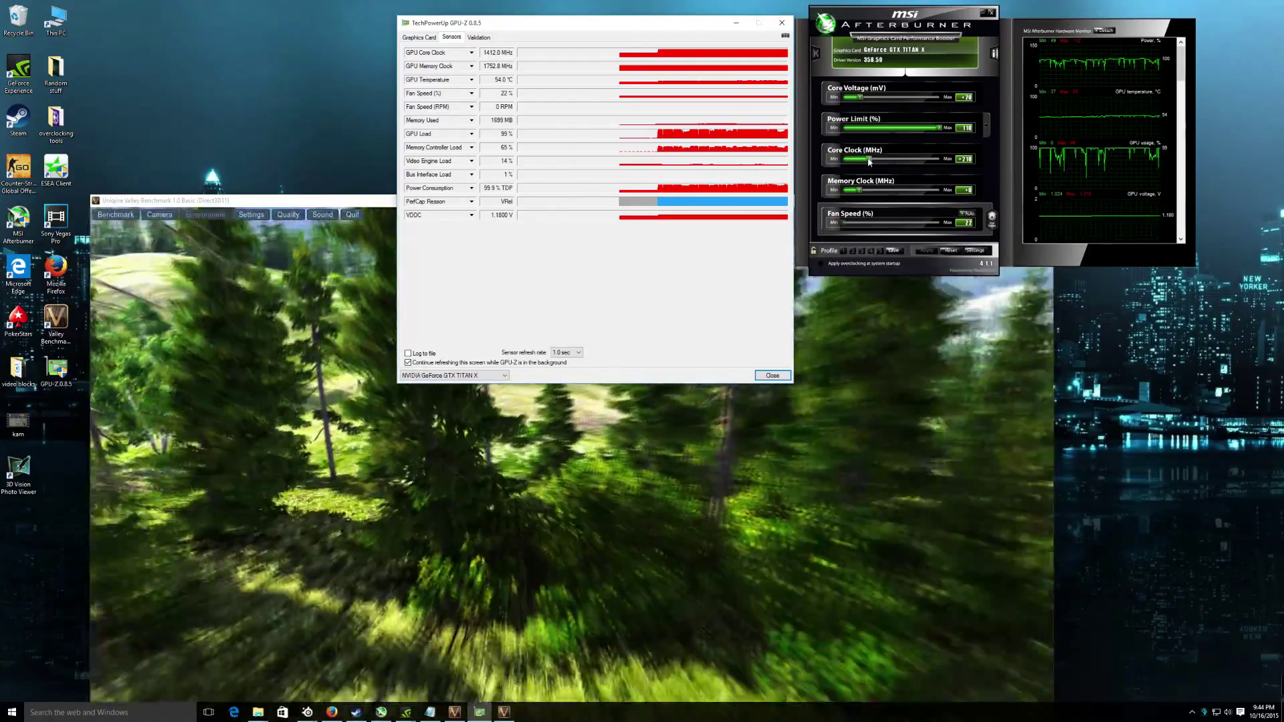
{"action": "left_click_drag", "start_coordinate": [868, 162], "coordinate": [871, 162]}
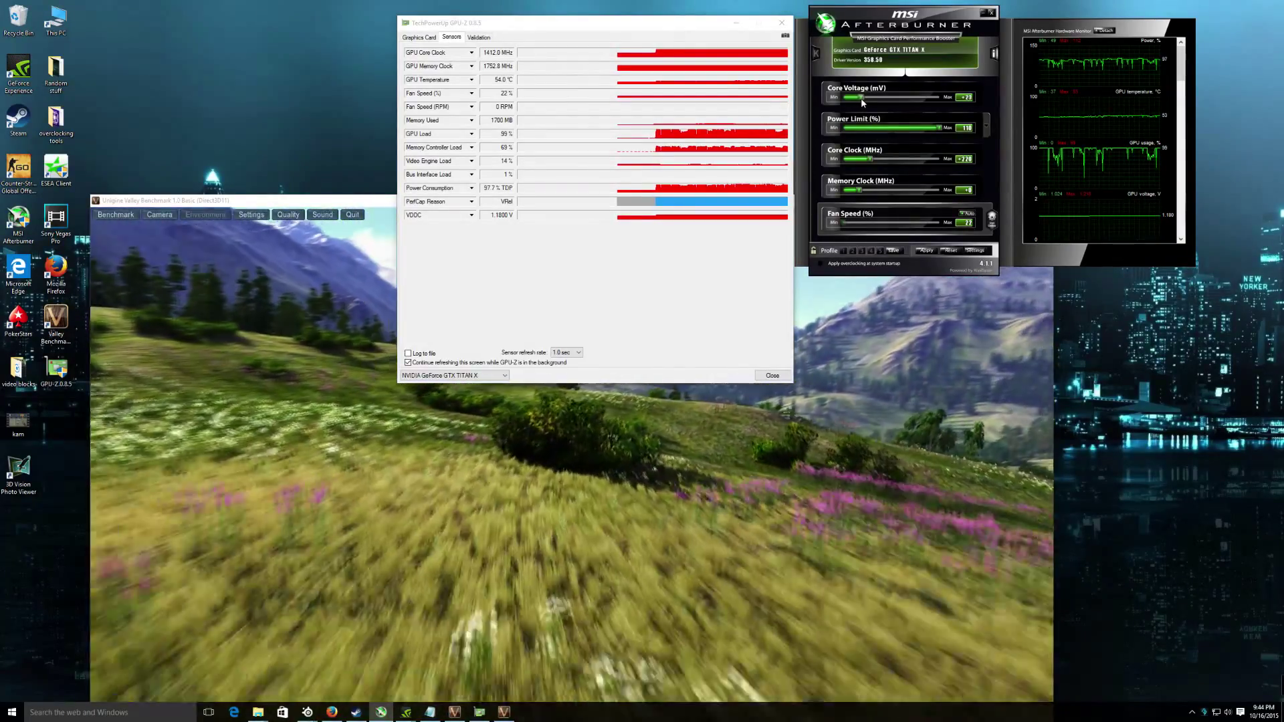
{"action": "left_click_drag", "start_coordinate": [862, 100], "coordinate": [868, 99]}
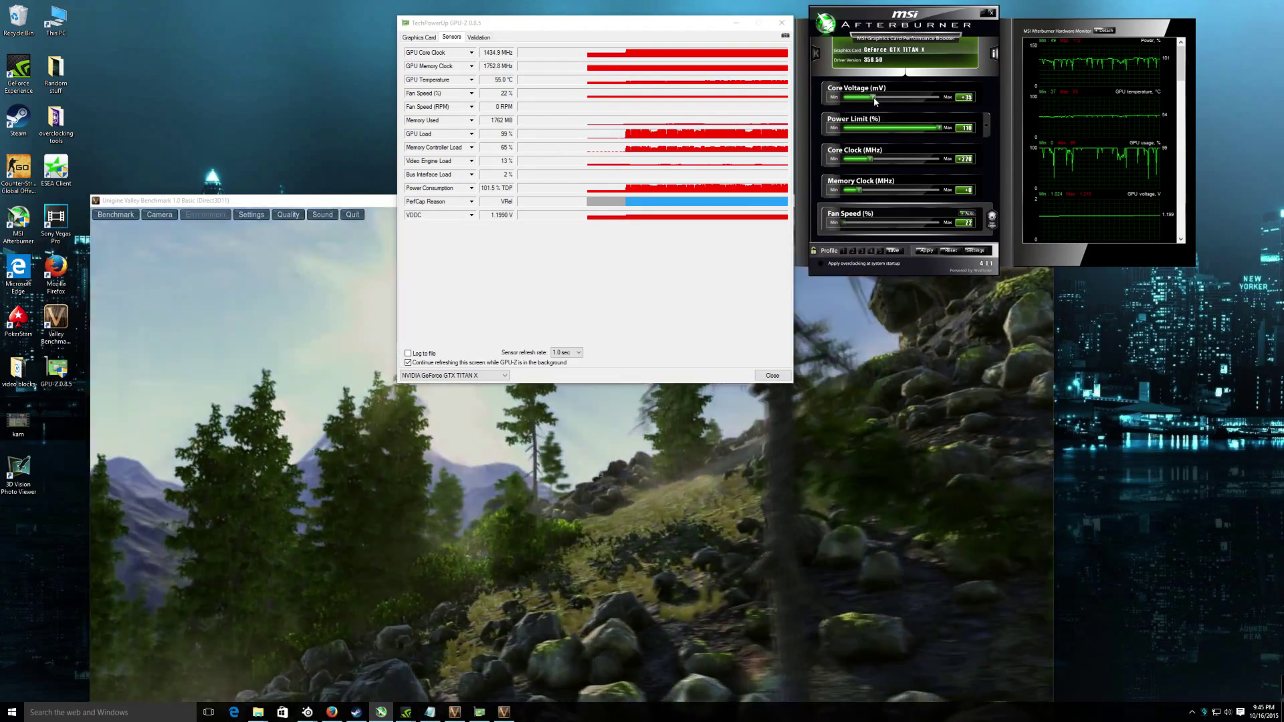
Step: Apply a +38 core voltage offset with a slightly higher core clock offset
{"action": "left_click_drag", "start_coordinate": [875, 101], "coordinate": [879, 101]}
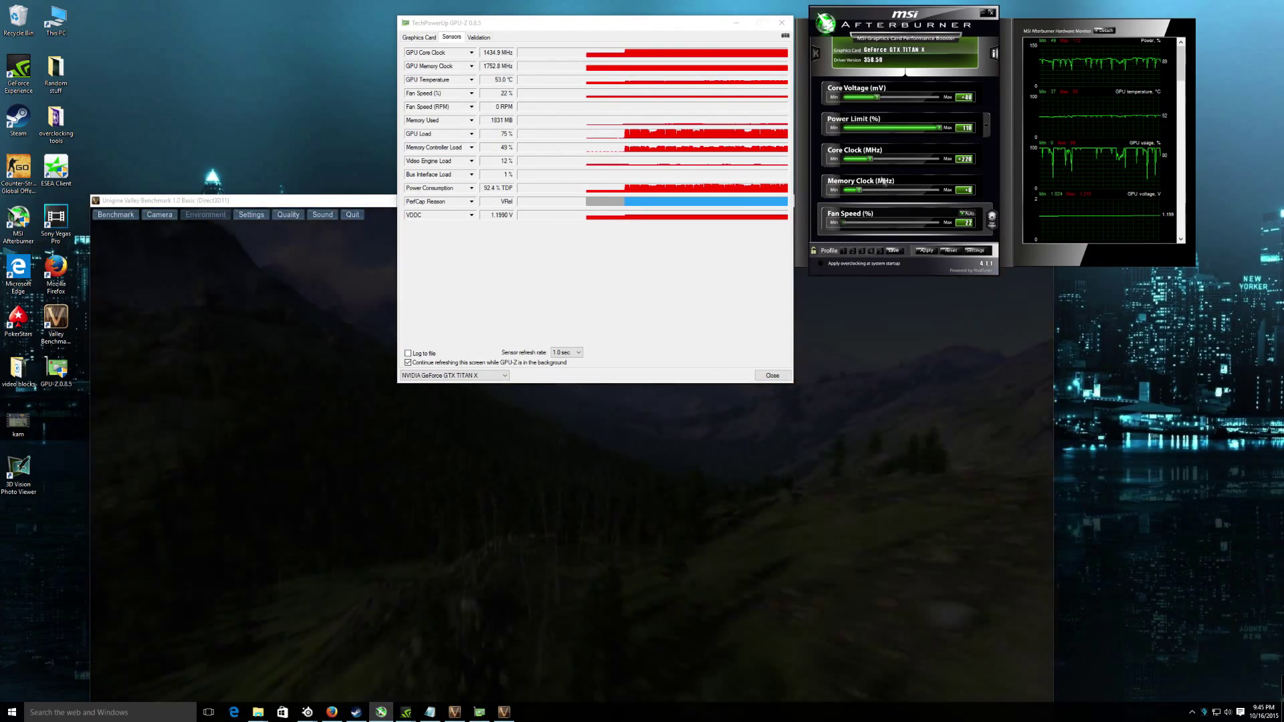
{"action": "left_click_drag", "start_coordinate": [870, 161], "coordinate": [871, 162]}
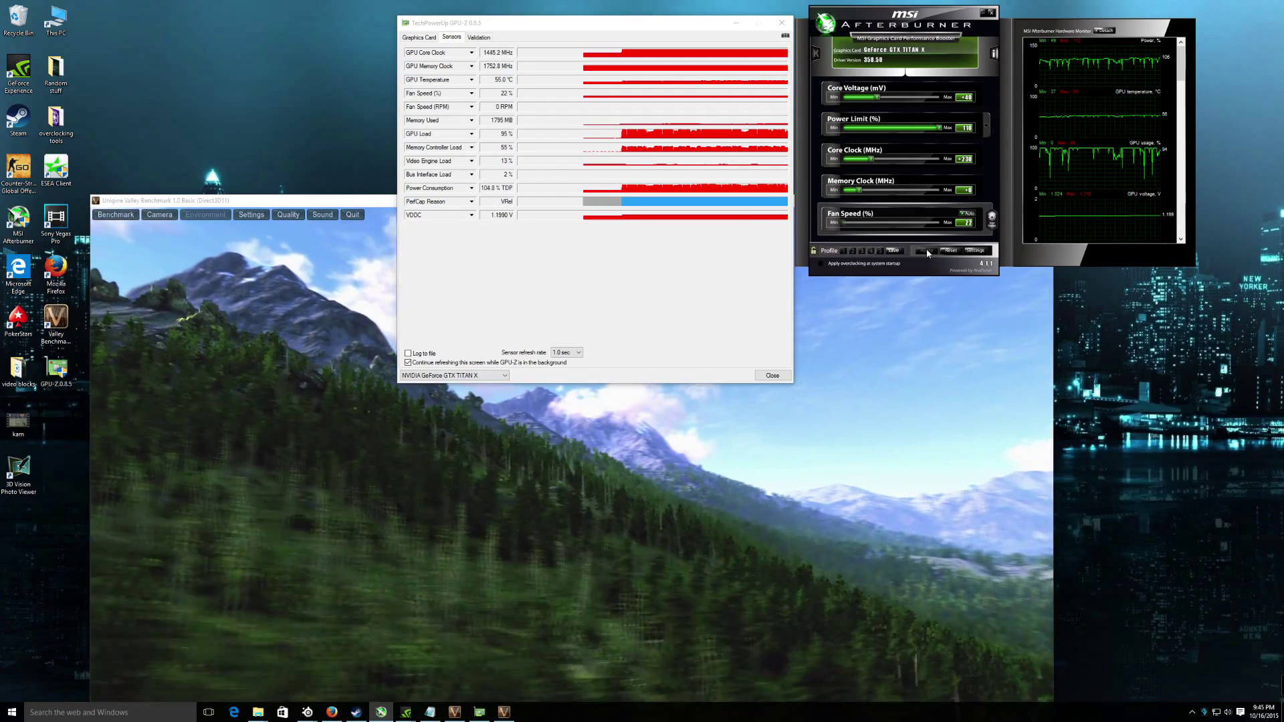
{"action": "left_click", "coordinate": [927, 252]}
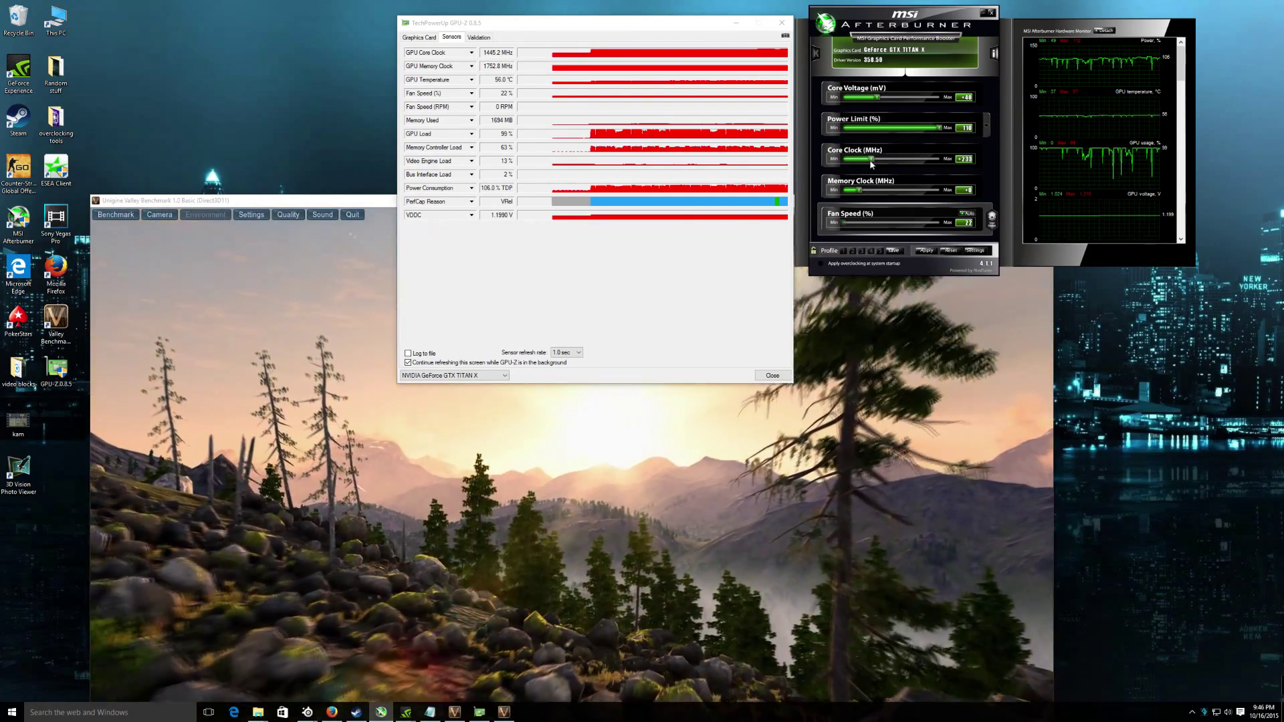
Step: Apply a +244 core clock offset with the core voltage offset at +50
{"action": "left_click_drag", "start_coordinate": [870, 159], "coordinate": [871, 163]}
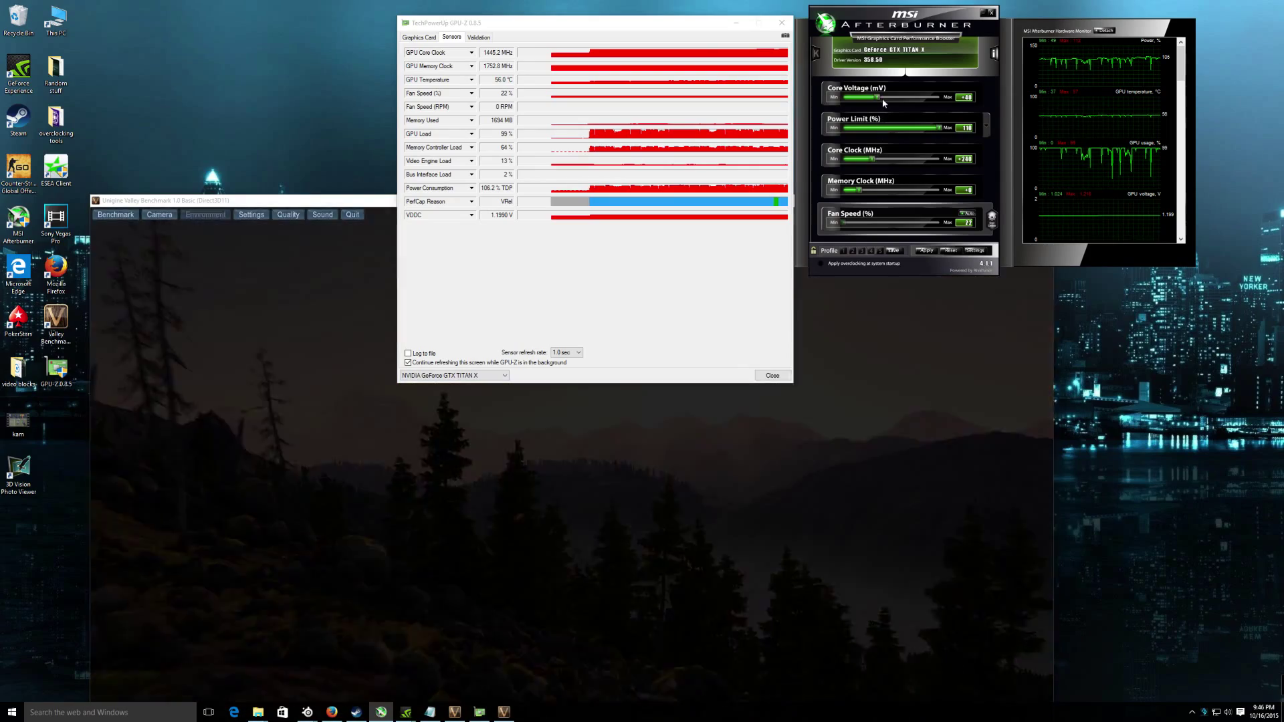
{"action": "left_click_drag", "start_coordinate": [882, 98], "coordinate": [889, 101]}
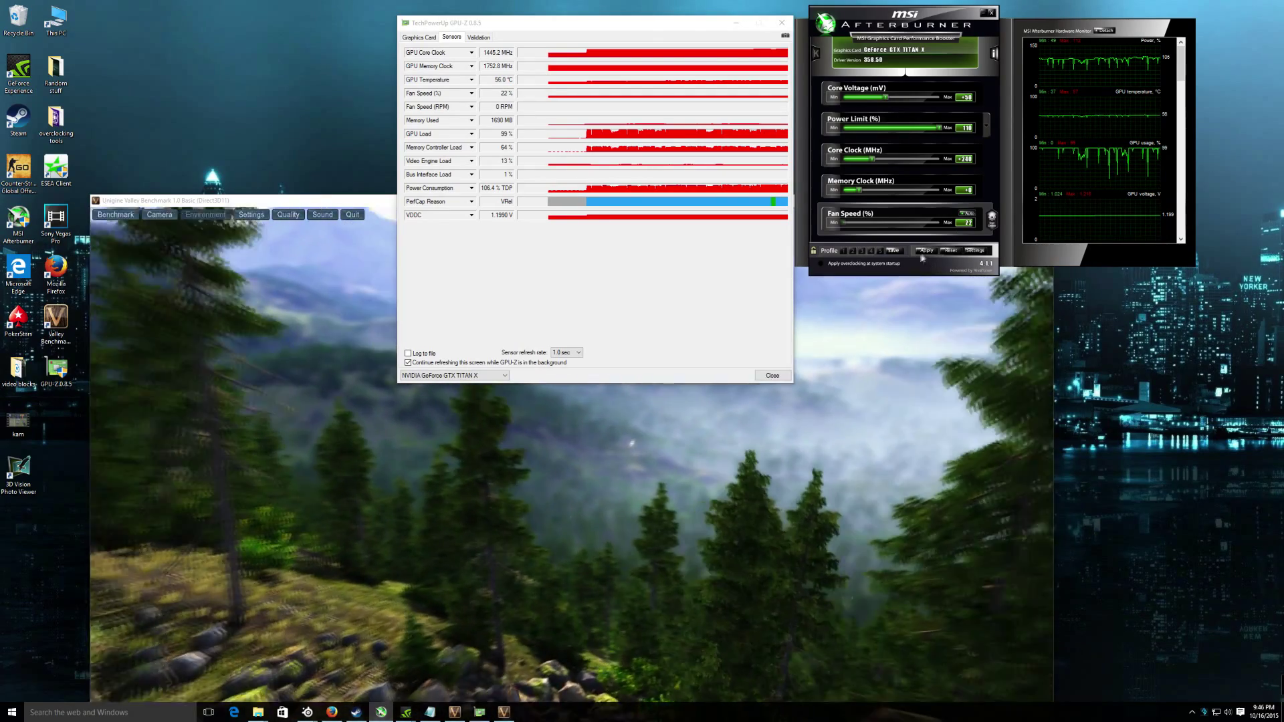
{"action": "left_click", "coordinate": [926, 251]}
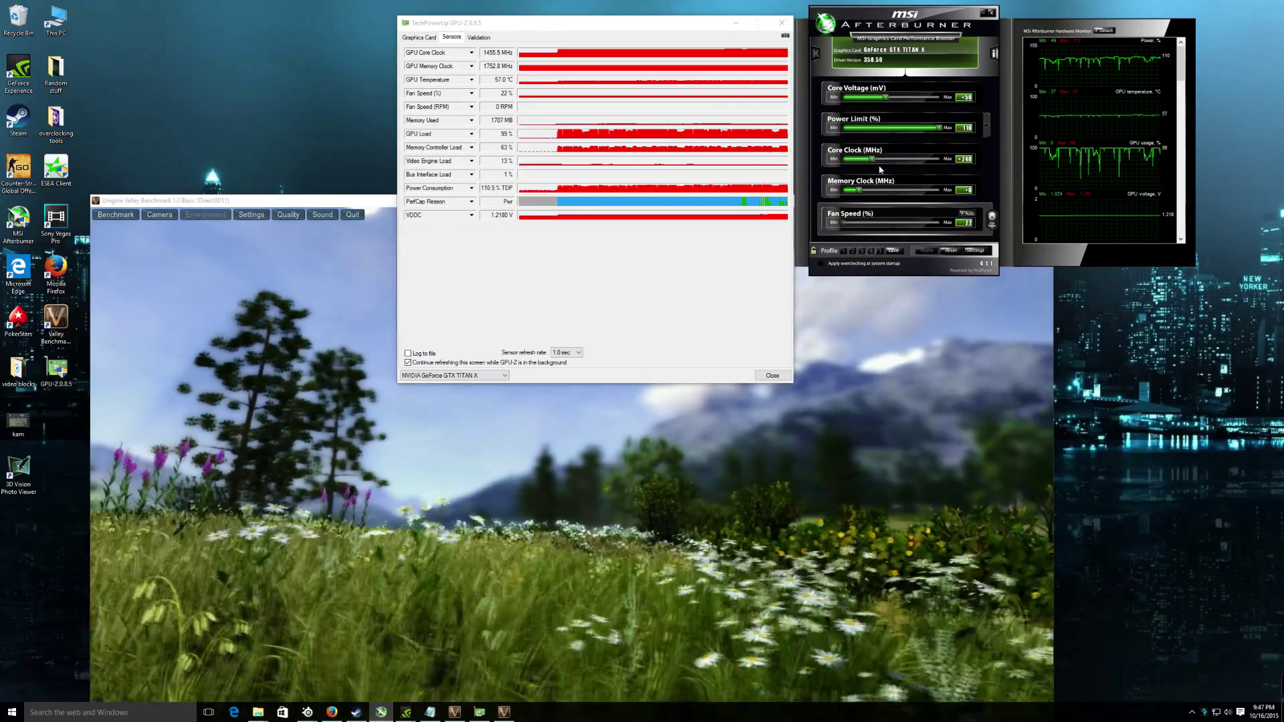
{"action": "mouse_move", "coordinate": [878, 162]}
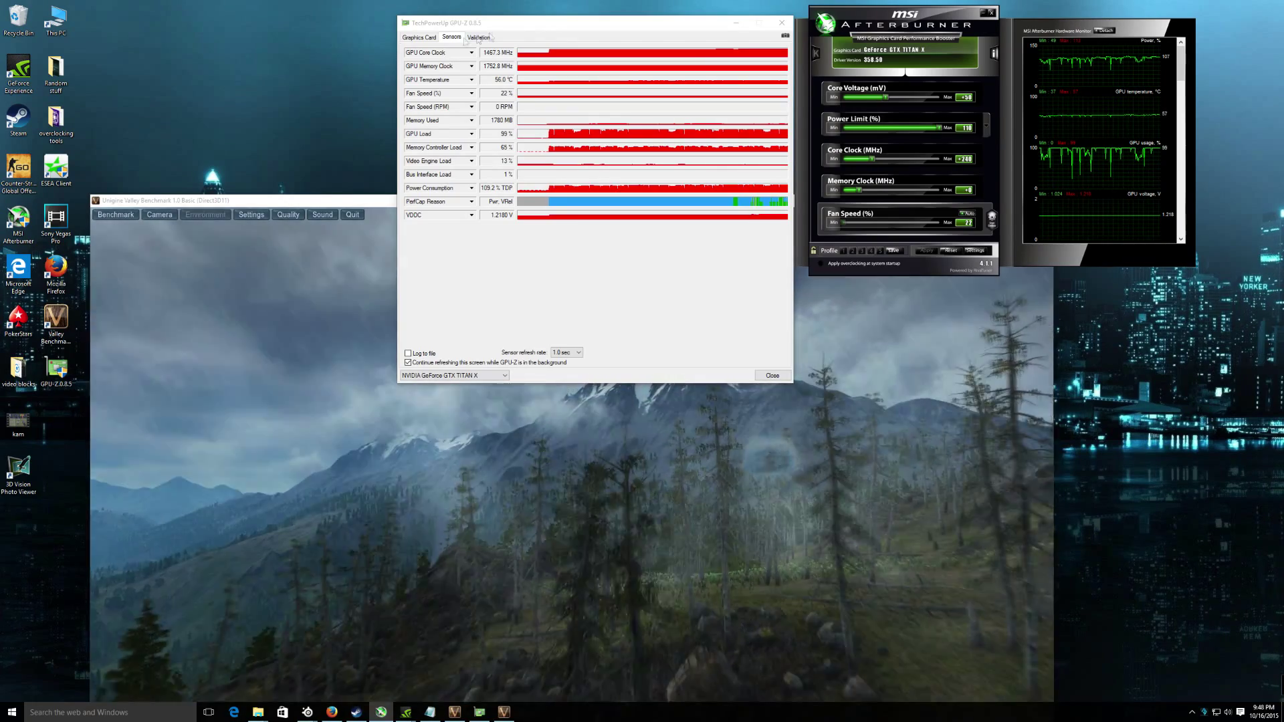
{"action": "left_click_drag", "start_coordinate": [572, 25], "coordinate": [510, 23]}
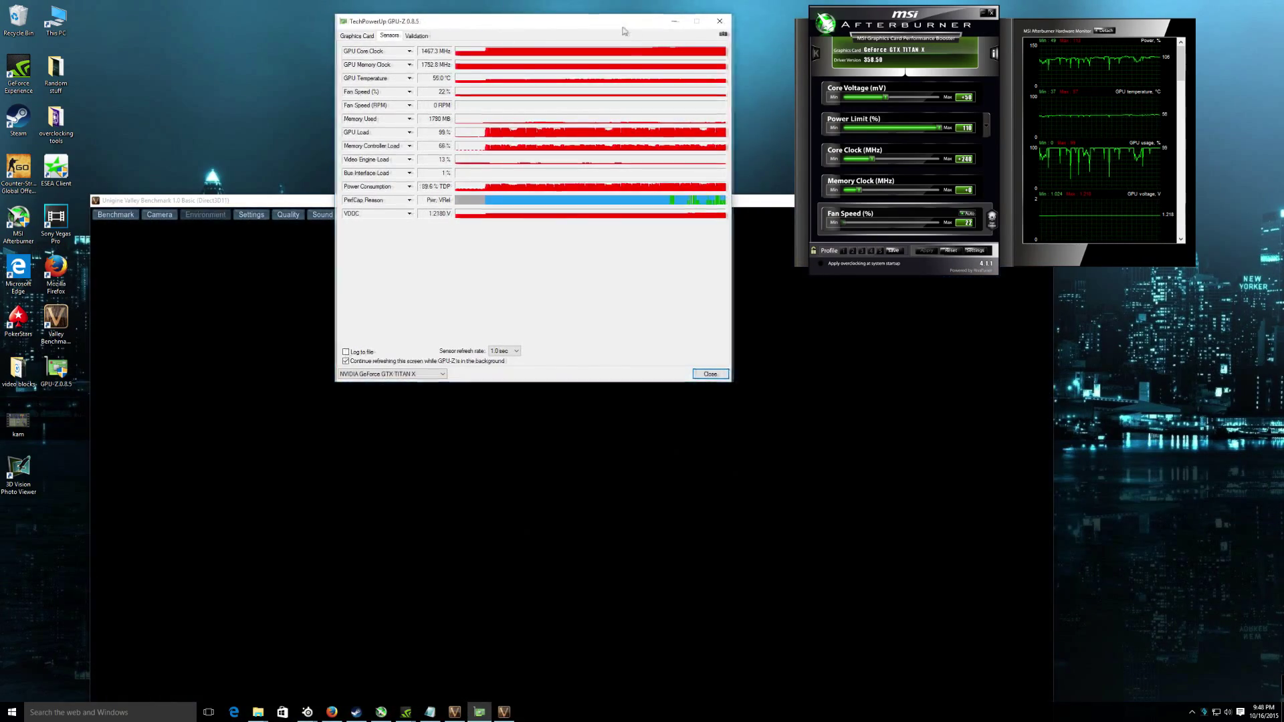
{"action": "left_click_drag", "start_coordinate": [622, 28], "coordinate": [685, 25]}
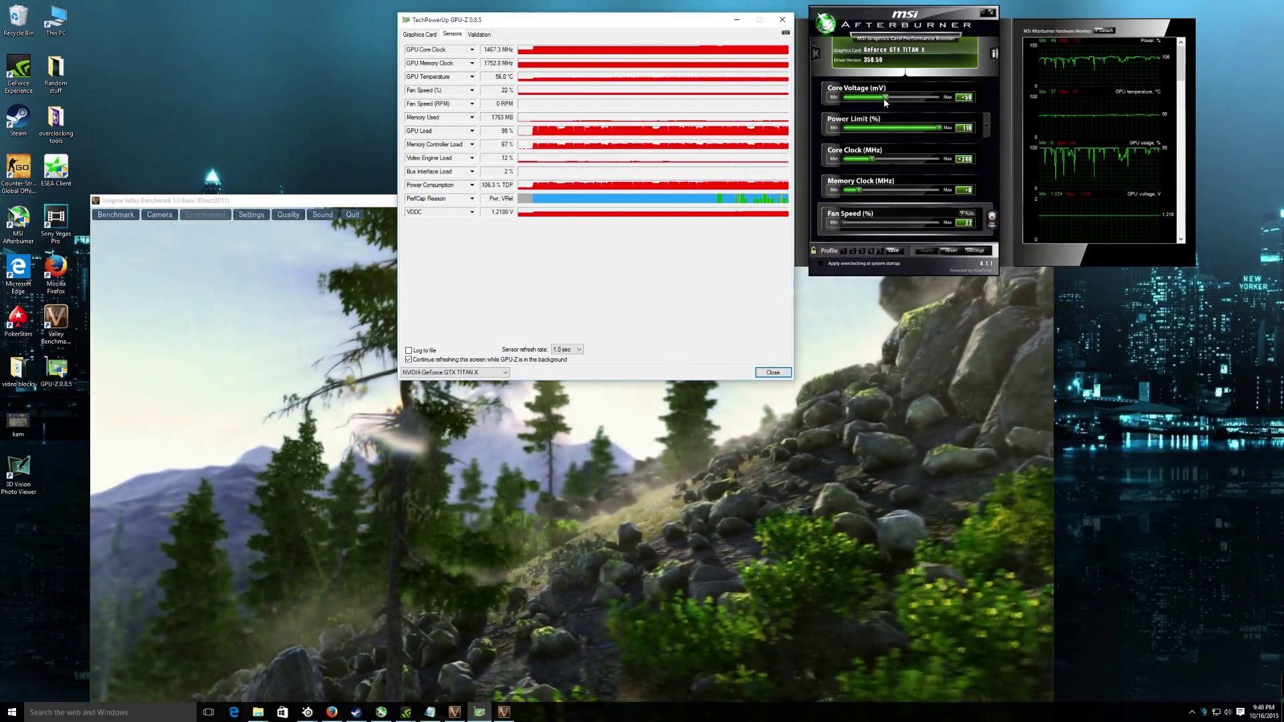
Step: Pull the core voltage offset down from +50 toward its minimum
{"action": "left_click_drag", "start_coordinate": [885, 100], "coordinate": [843, 100]}
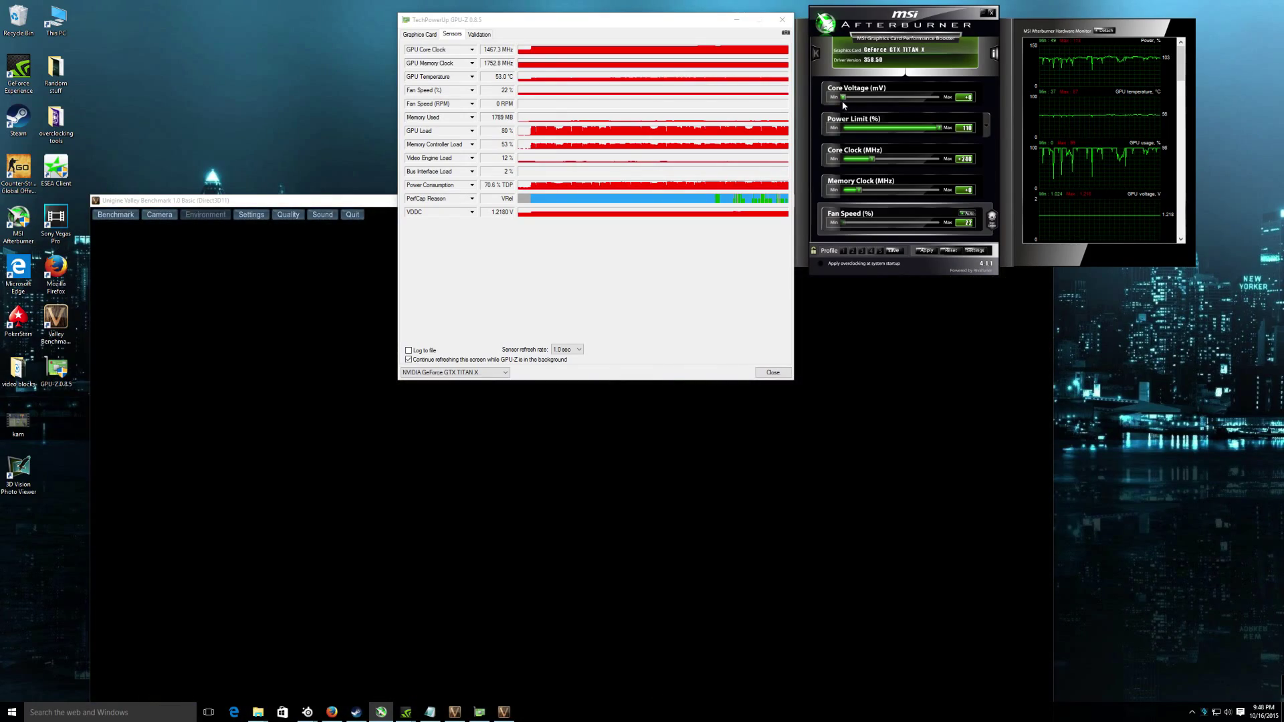